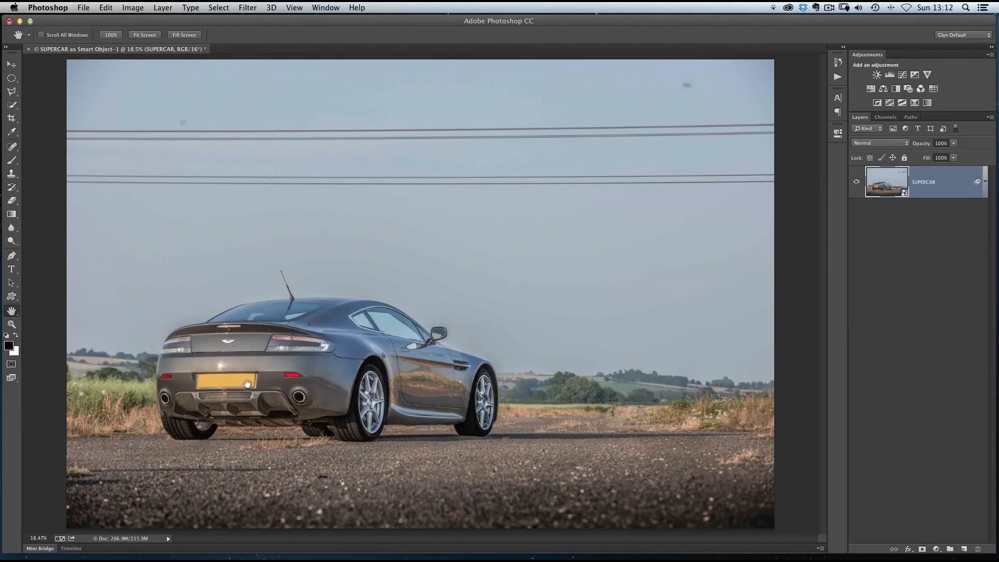
# Add a new empty layer above the SUPERCAR layer
pyautogui.press('v')
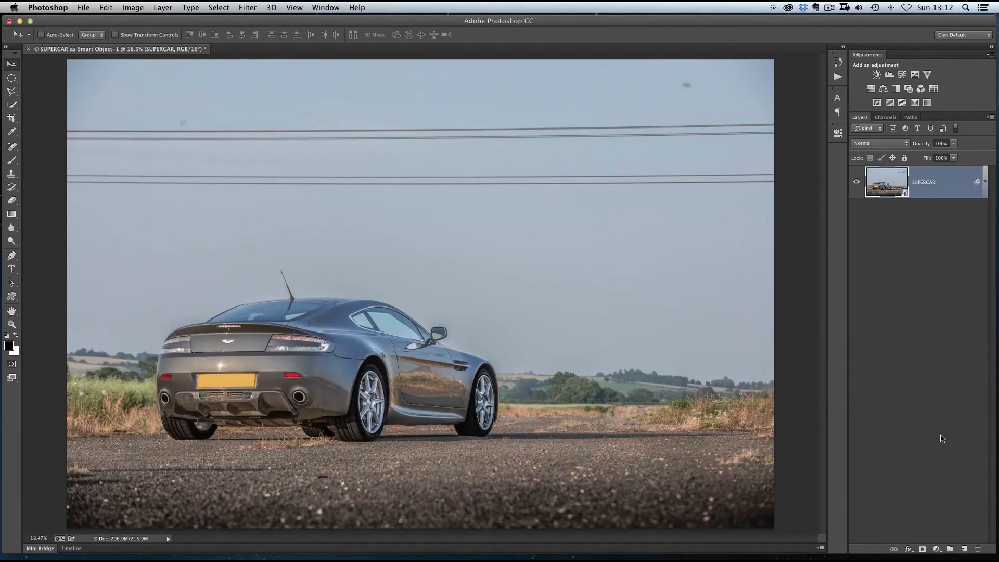
pyautogui.click(964, 549)
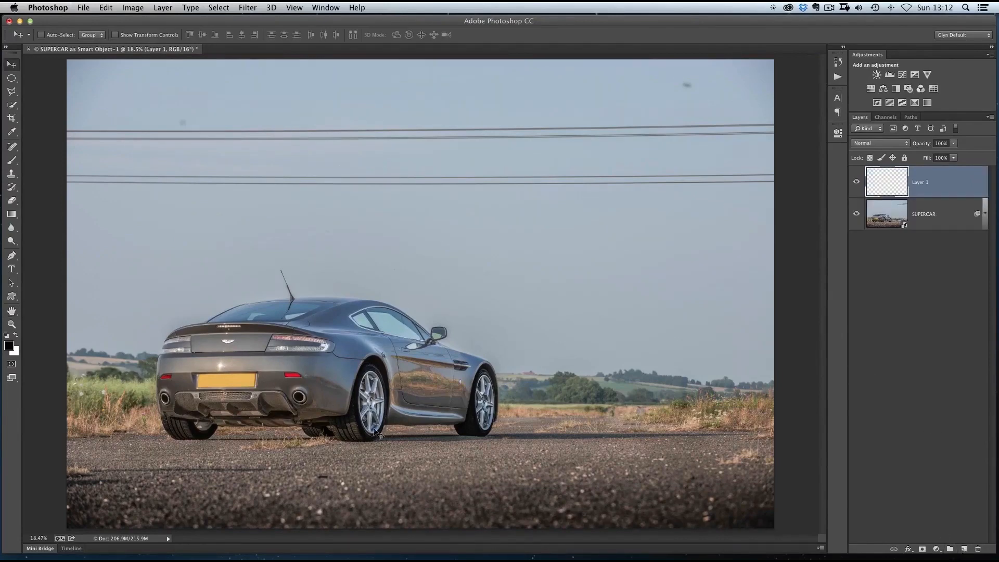
# Outline a four-sided Polygonal Lasso selection around the sun glare on the bumper panel directly above the number plate
pyautogui.moveTo(221, 372); pyautogui.dragTo(263, 385)
pyautogui.moveTo(257, 426); pyautogui.dragTo(339, 363)
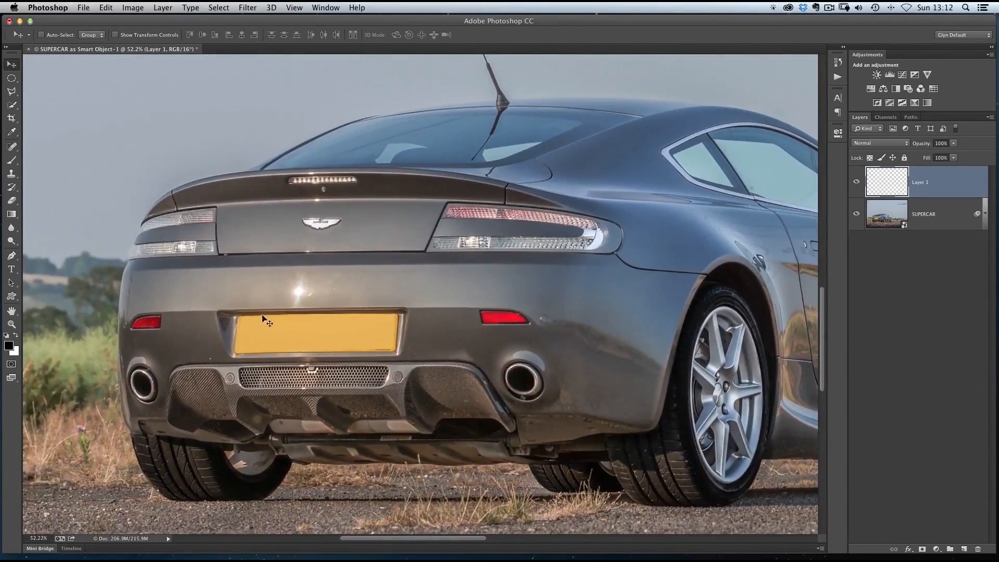
pyautogui.click(311, 296)
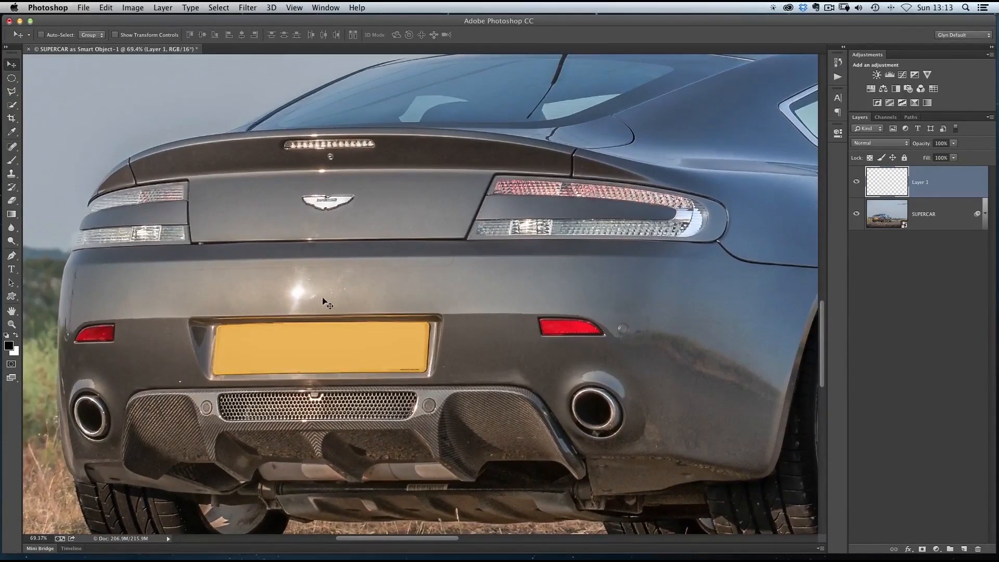
pyautogui.press('l')
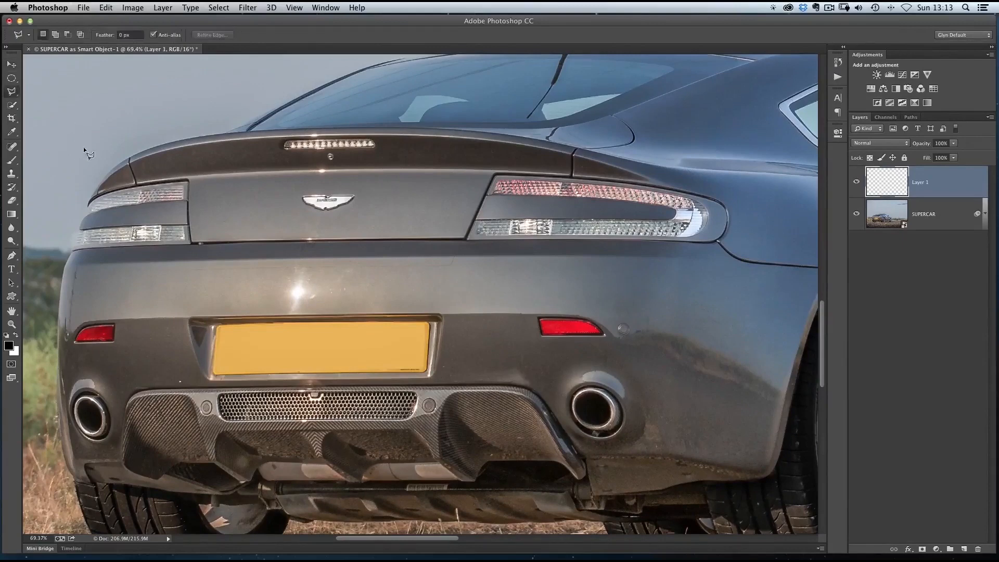
pyautogui.click(209, 262)
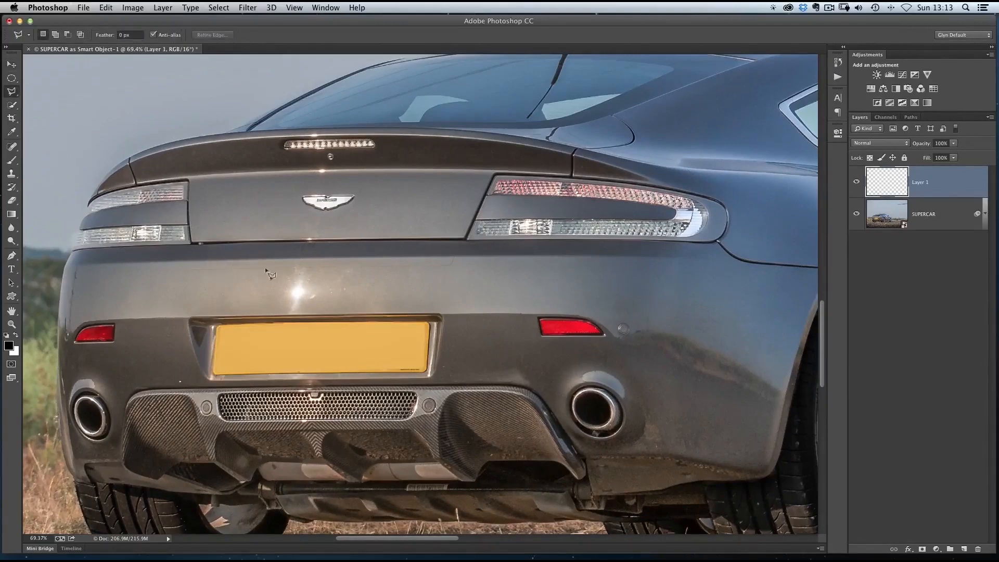
pyautogui.click(491, 257)
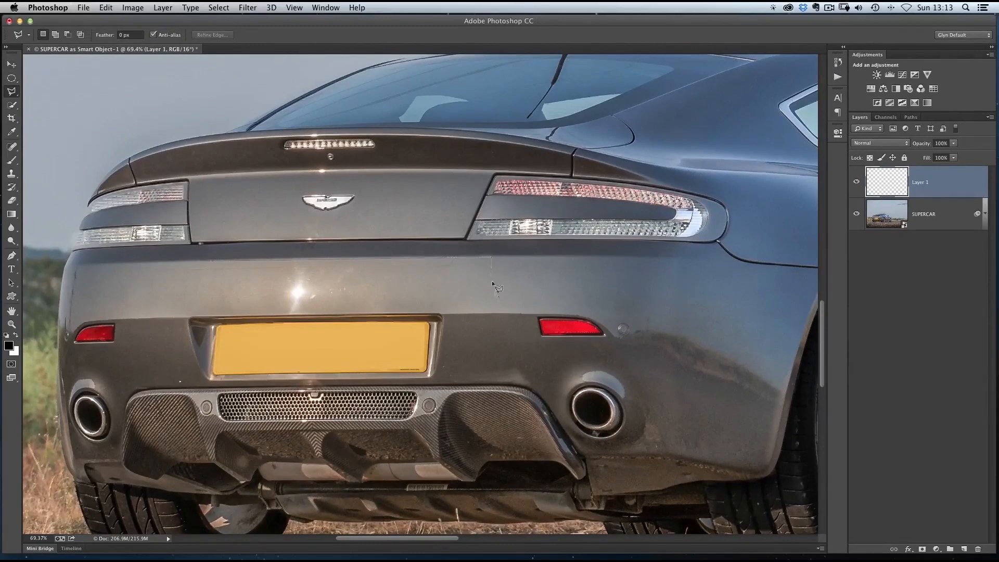
pyautogui.click(490, 311)
pyautogui.click(199, 315)
pyautogui.click(207, 262)
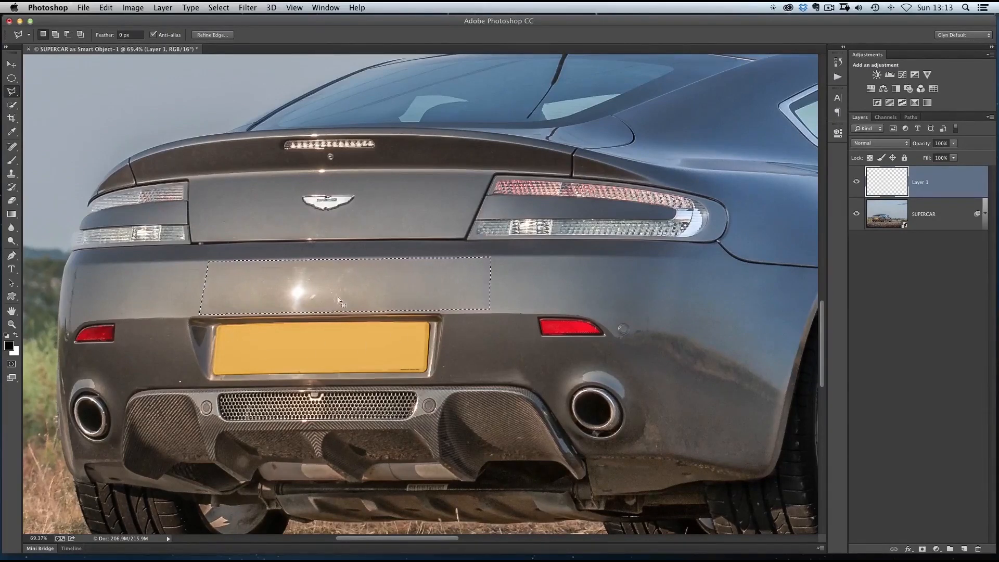
# Clone out the sun glare inside the selection with the Clone Stamp at 50% opacity, sampling Current & Below
pyautogui.press('s')
pyautogui.click(12, 173)
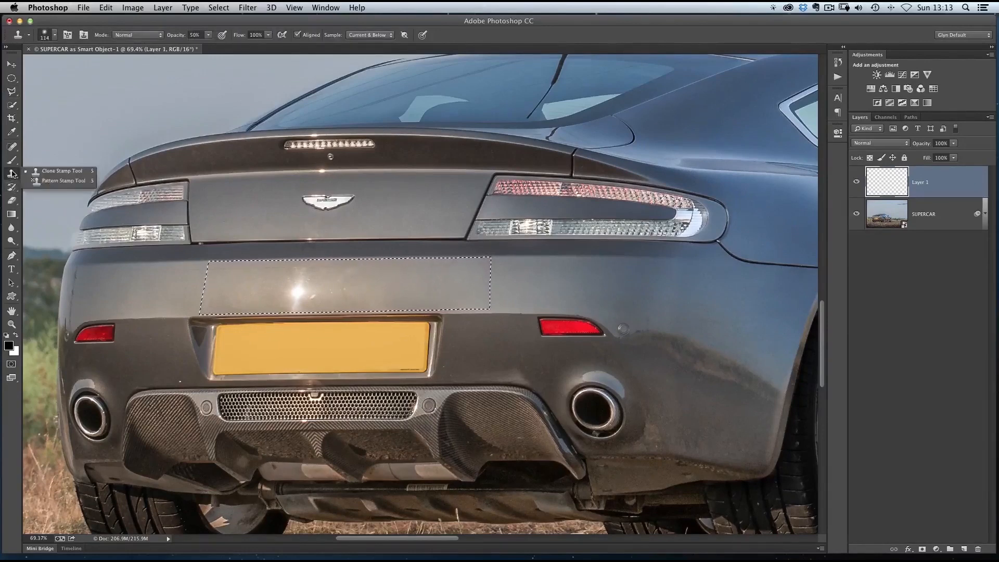
pyautogui.click(41, 174)
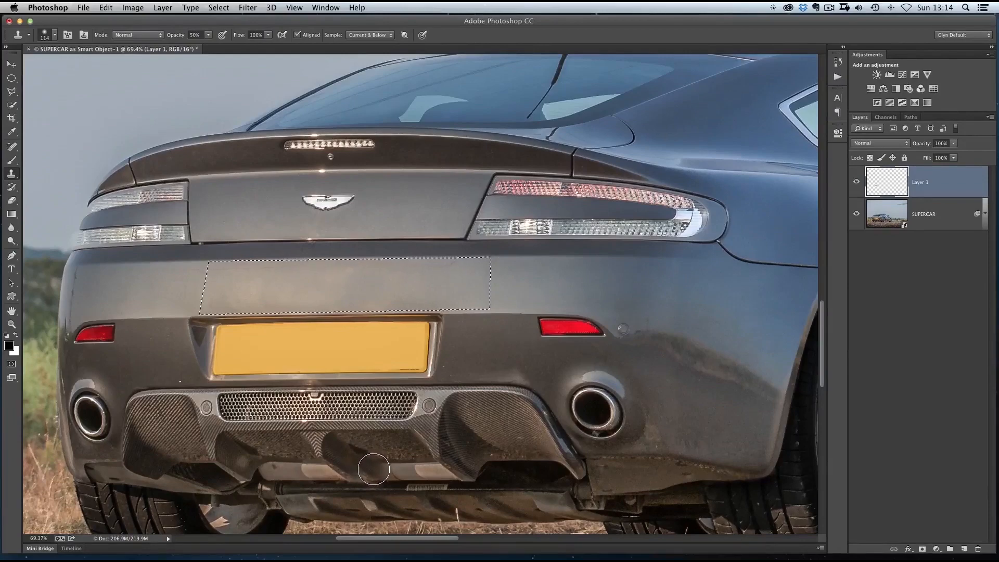
# Set the Clone Stamp opacity to 30% and blend the retouched patch with clean paint sampled from the right part of the selection
pyautogui.moveTo(367, 327); pyautogui.dragTo(391, 330)
pyautogui.keyDown('super'); pyautogui.click(384, 338); pyautogui.keyUp('super')
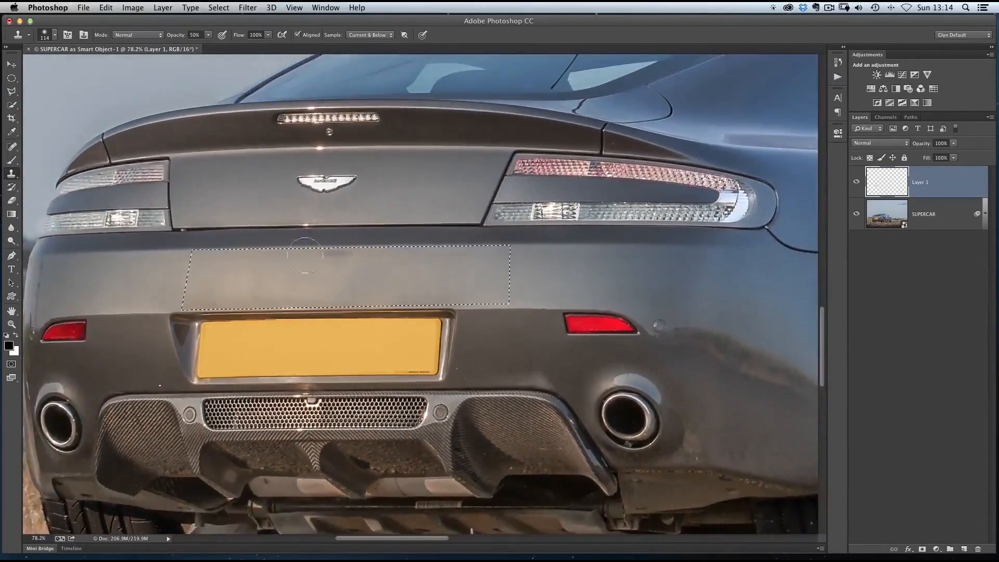
pyautogui.moveTo(175, 36); pyautogui.dragTo(164, 38)
pyautogui.keyDown('alt'); pyautogui.click(428, 275); pyautogui.keyUp('alt')
pyautogui.moveTo(361, 275)
pyautogui.mouseDown()
pyautogui.moveTo(383, 277)
pyautogui.moveTo(365, 290)
pyautogui.moveTo(354, 284)
pyautogui.moveTo(372, 274)
pyautogui.moveTo(332, 269)
pyautogui.moveTo(348, 277)
pyautogui.moveTo(303, 284)
pyautogui.moveTo(259, 276)
pyautogui.moveTo(325, 282)
pyautogui.moveTo(289, 275)
pyautogui.moveTo(250, 287)
pyautogui.moveTo(279, 288)
pyautogui.moveTo(238, 279)
pyautogui.moveTo(345, 285)
pyautogui.mouseUp()
pyautogui.keyDown('alt'); pyautogui.click(417, 274); pyautogui.keyUp('alt')
pyautogui.click(336, 270)
pyautogui.keyDown('alt'); pyautogui.click(427, 278); pyautogui.keyUp('alt')
pyautogui.click(345, 285)
pyautogui.keyDown('alt'); pyautogui.click(417, 274); pyautogui.keyUp('alt')
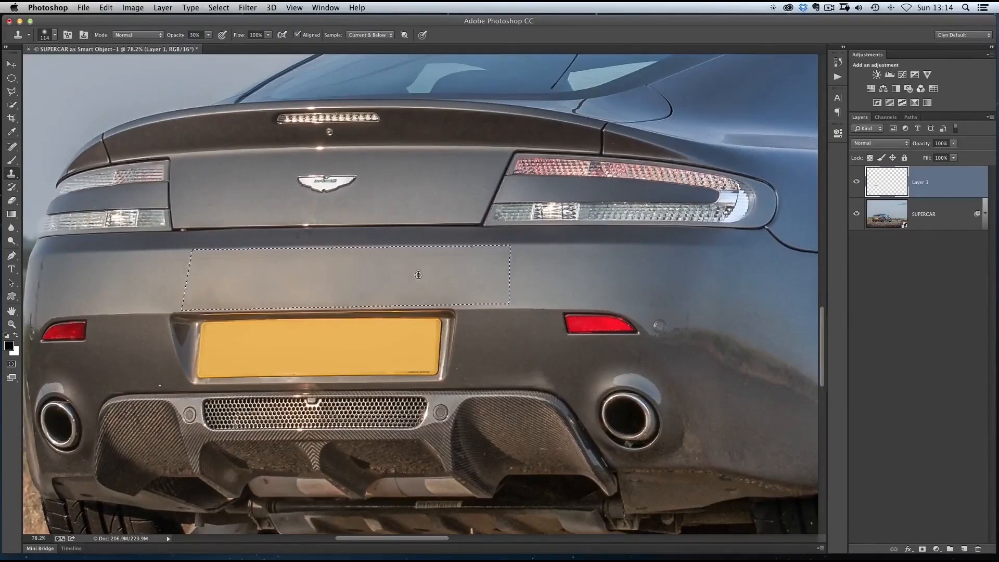
pyautogui.moveTo(345, 281); pyautogui.dragTo(321, 286)
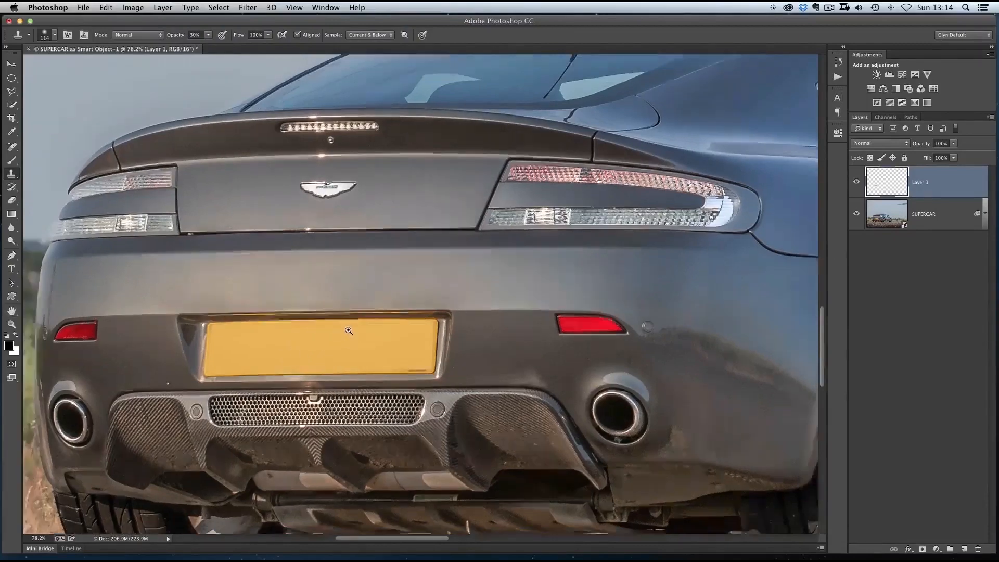
# Add 2% Gaussian monochromatic noise to the cloned patch within the selection
pyautogui.moveTo(349, 331)
pyautogui.mouseDown()
pyautogui.moveTo(312, 346)
pyautogui.moveTo(331, 320)
pyautogui.moveTo(366, 335)
pyautogui.mouseUp()
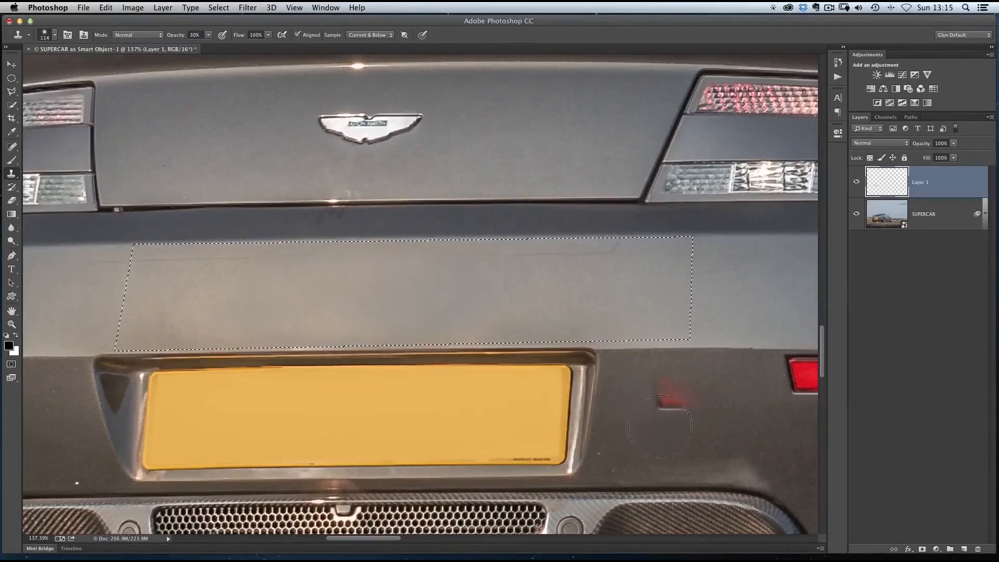
pyautogui.press('v')
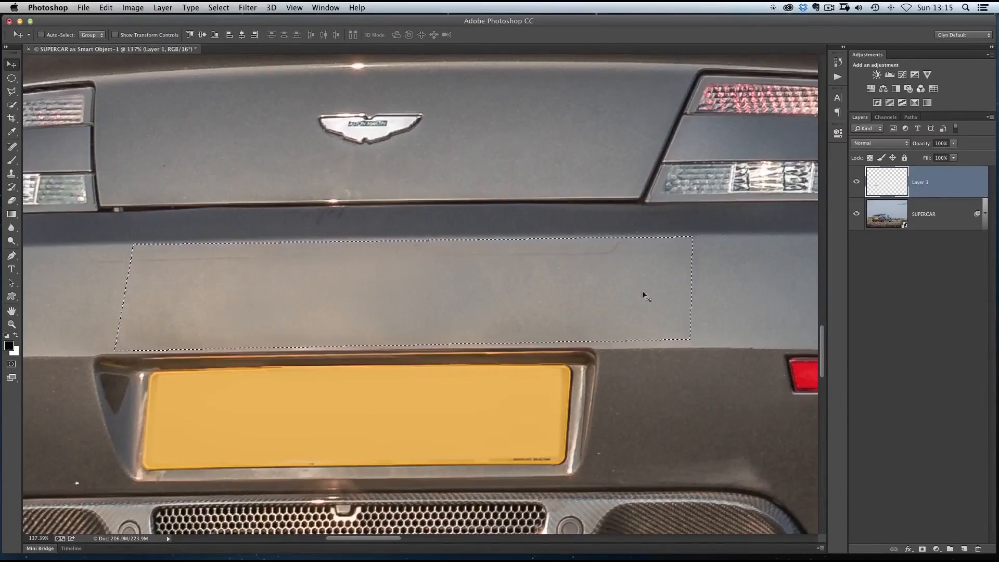
pyautogui.click(241, 10)
pyautogui.moveTo(279, 162)
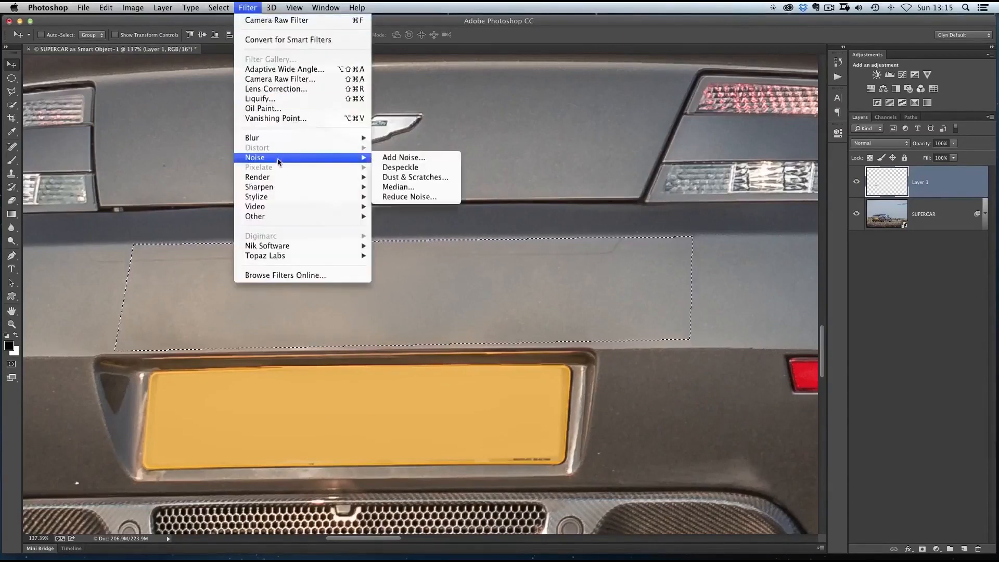
pyautogui.click(401, 157)
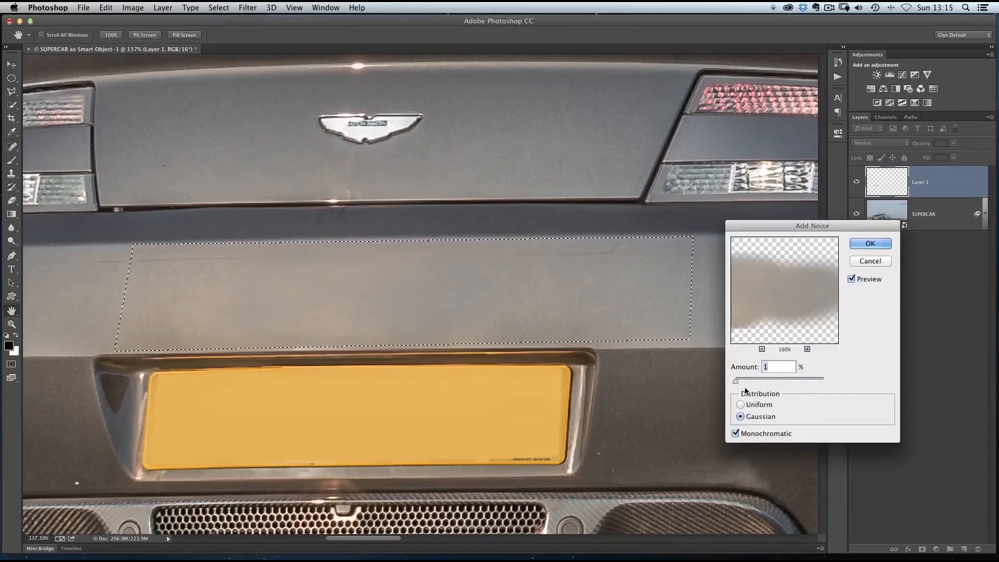
pyautogui.moveTo(736, 381)
pyautogui.mouseDown()
pyautogui.moveTo(756, 381)
pyautogui.moveTo(736, 386)
pyautogui.mouseUp()
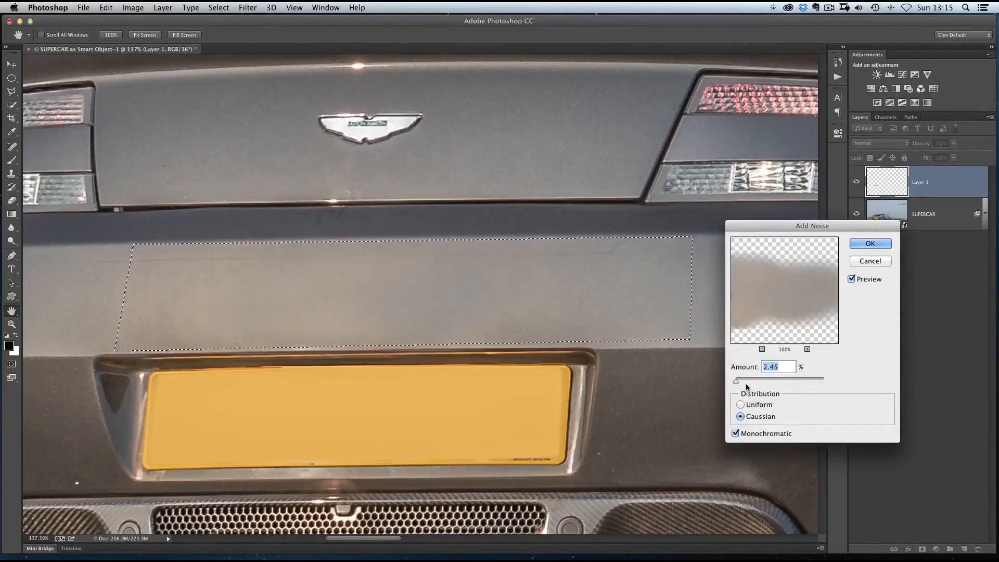
pyautogui.write('1')
pyautogui.press('BackSpace')
pyautogui.write('2')
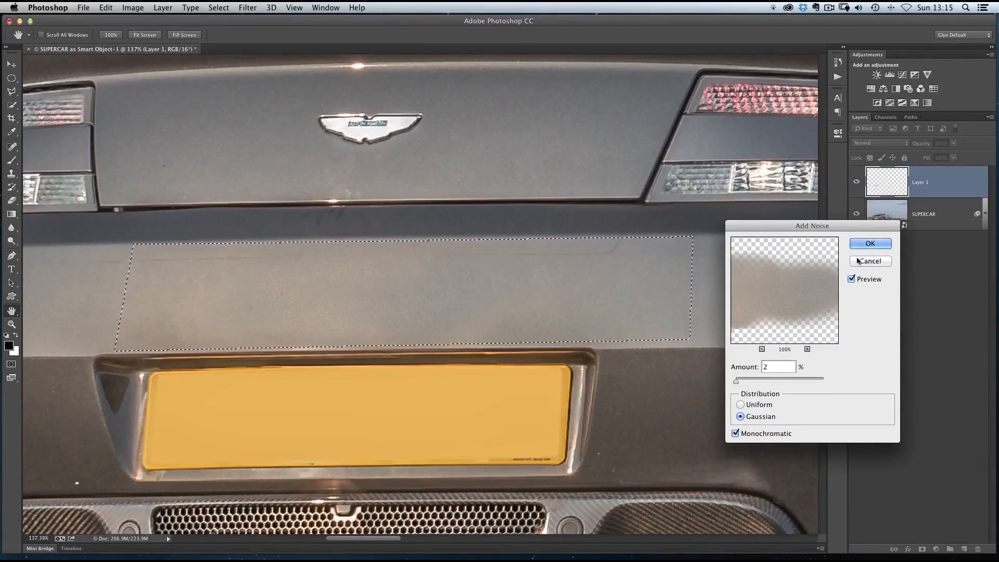
pyautogui.click(873, 248)
# Deselect the bumper area above the number plate
pyautogui.scroll(-5, 423, 350)
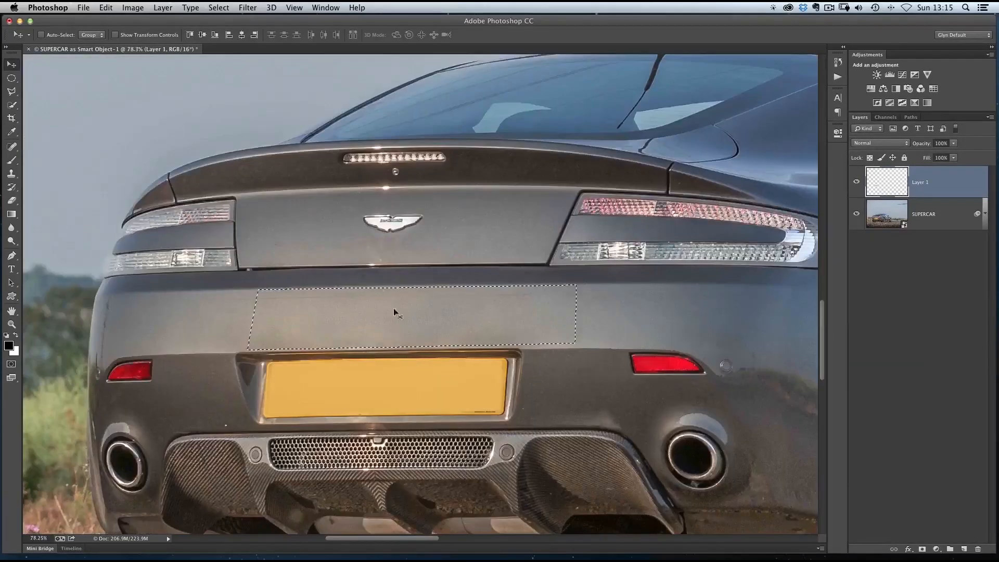
pyautogui.click(218, 7)
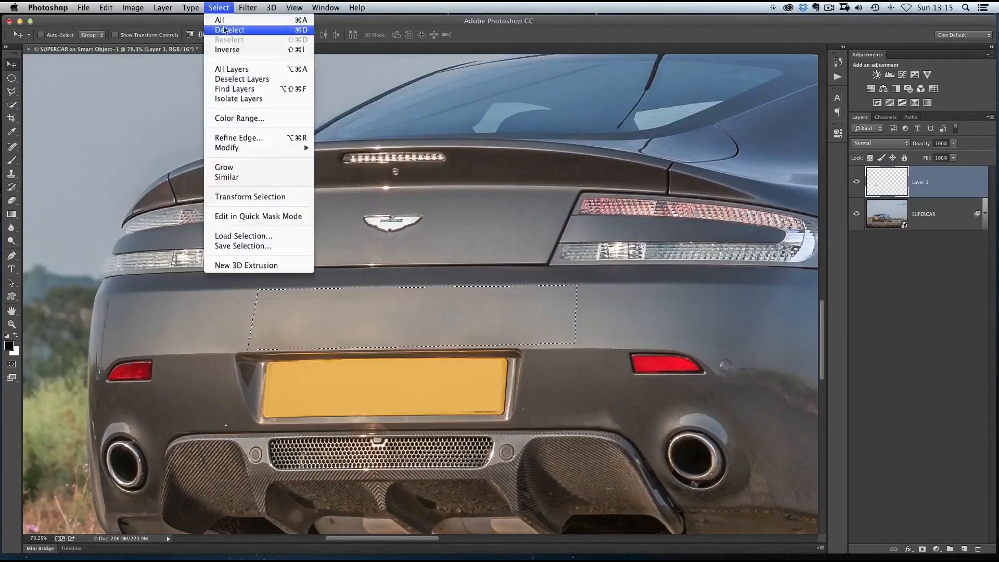
pyautogui.click(226, 31)
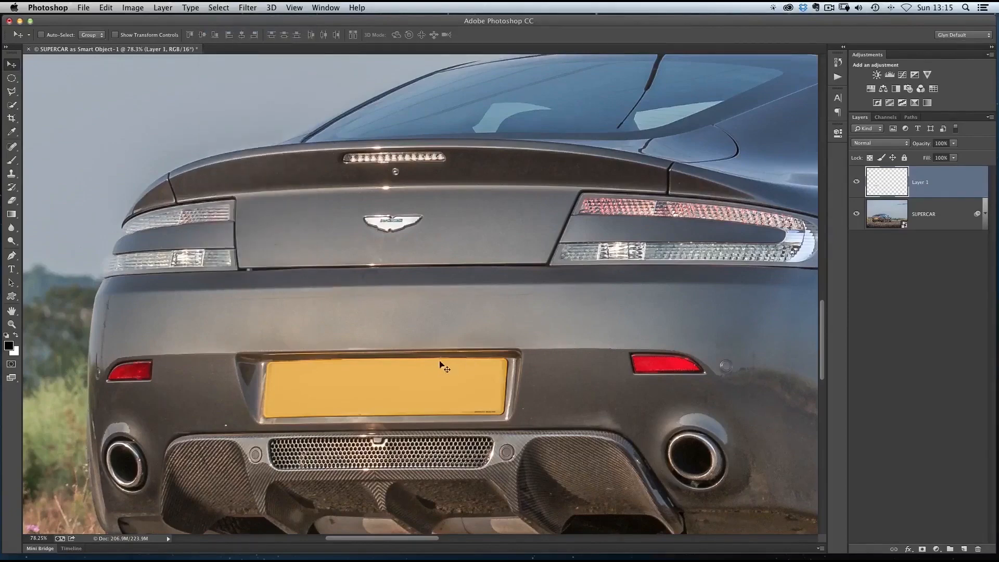
# Add a new top layer, fill it with 50% Gray at 100% opacity and set its blend mode to Soft Light
pyautogui.scroll(-3, 333, 343)
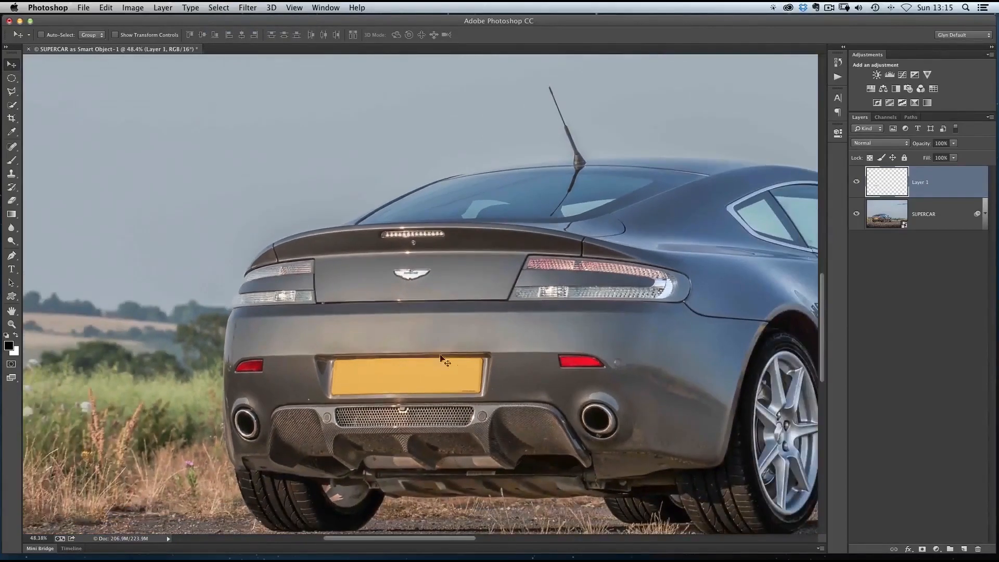
pyautogui.scroll(-2, 458, 377)
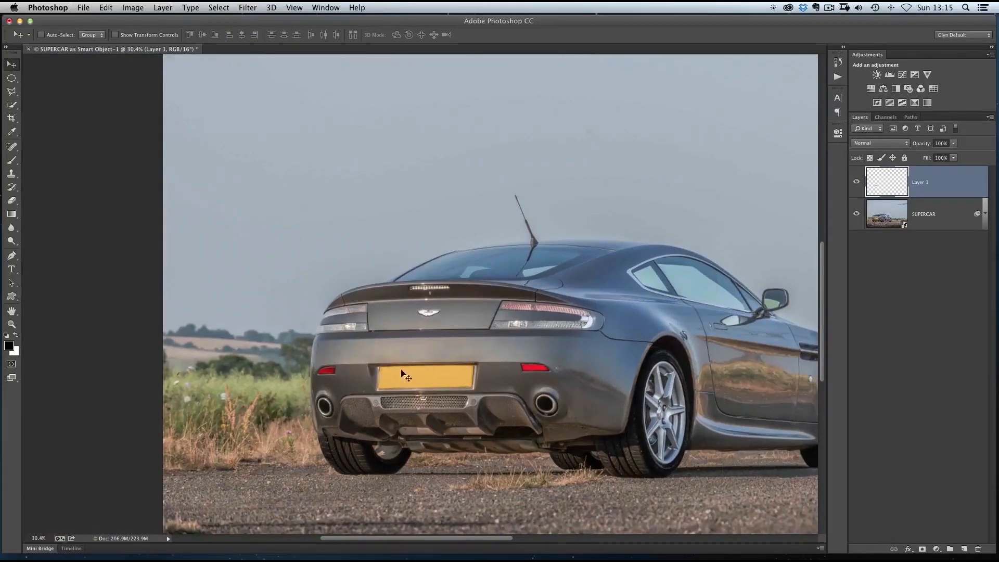
pyautogui.moveTo(489, 375); pyautogui.dragTo(418, 335)
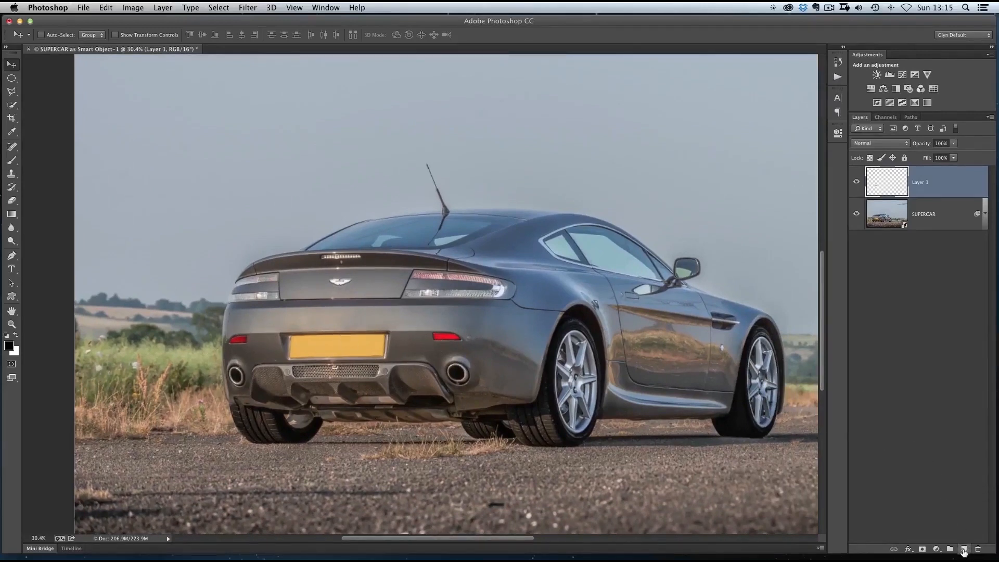
pyautogui.click(964, 550)
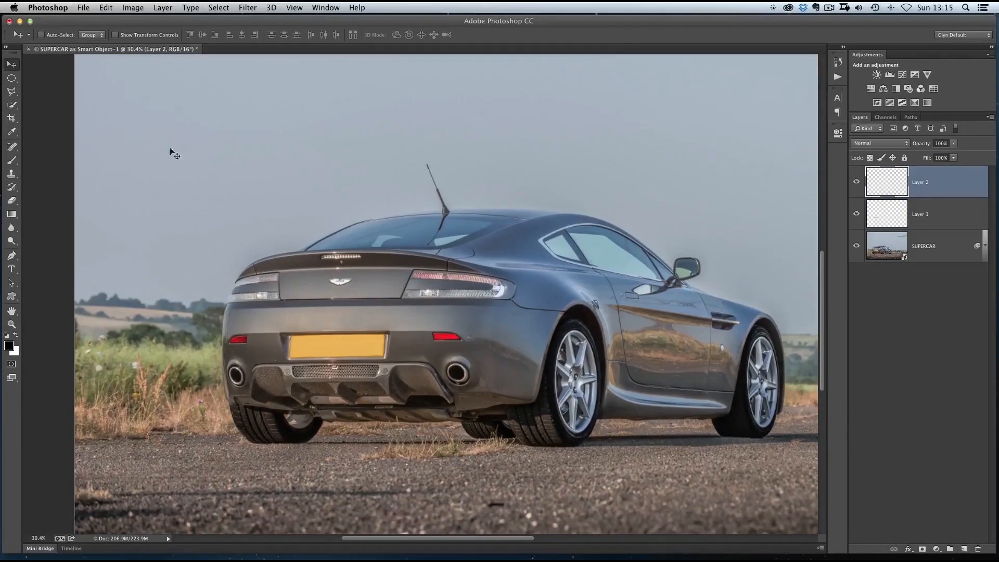
pyautogui.click(107, 8)
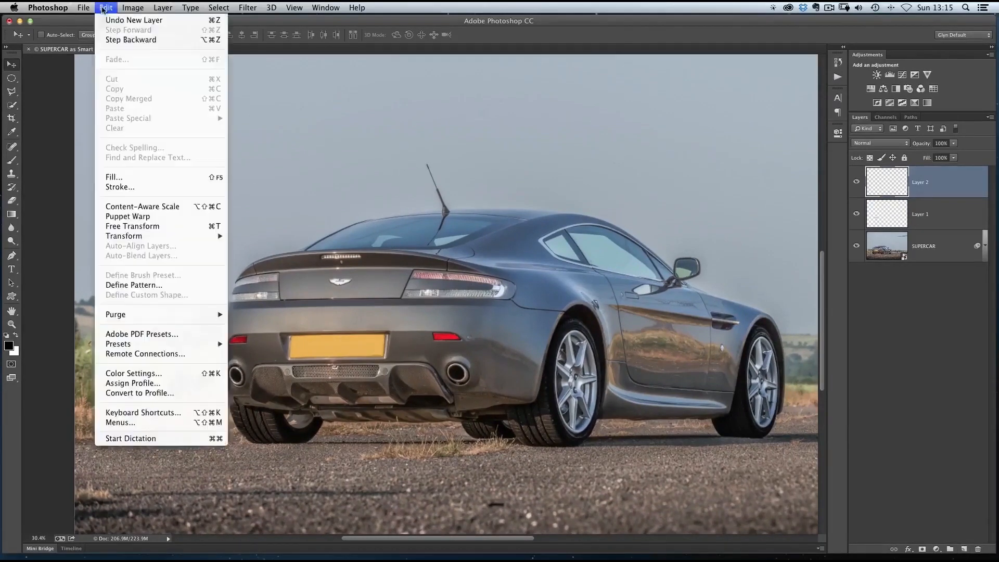
pyautogui.click(130, 182)
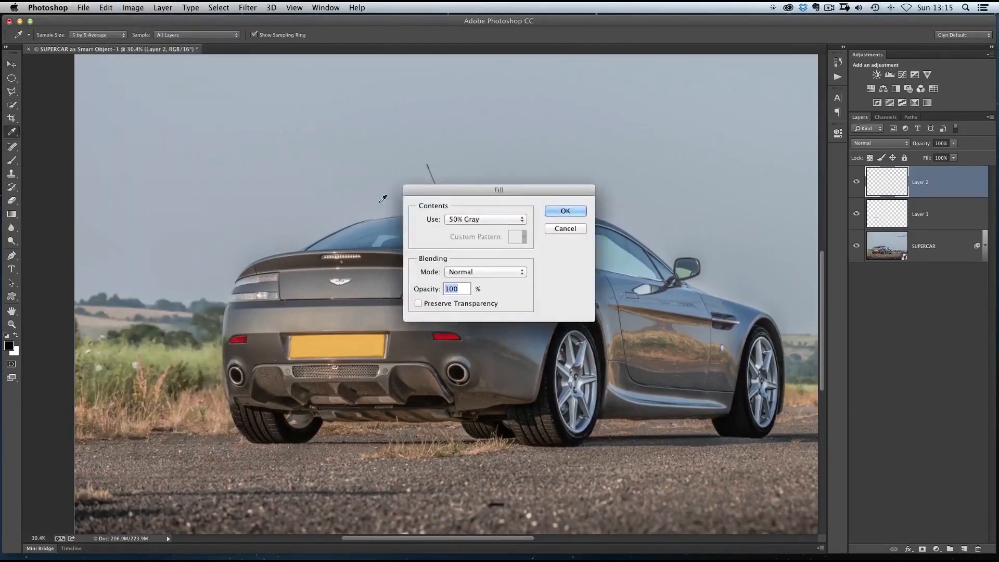
pyautogui.click(566, 211)
pyautogui.press('v')
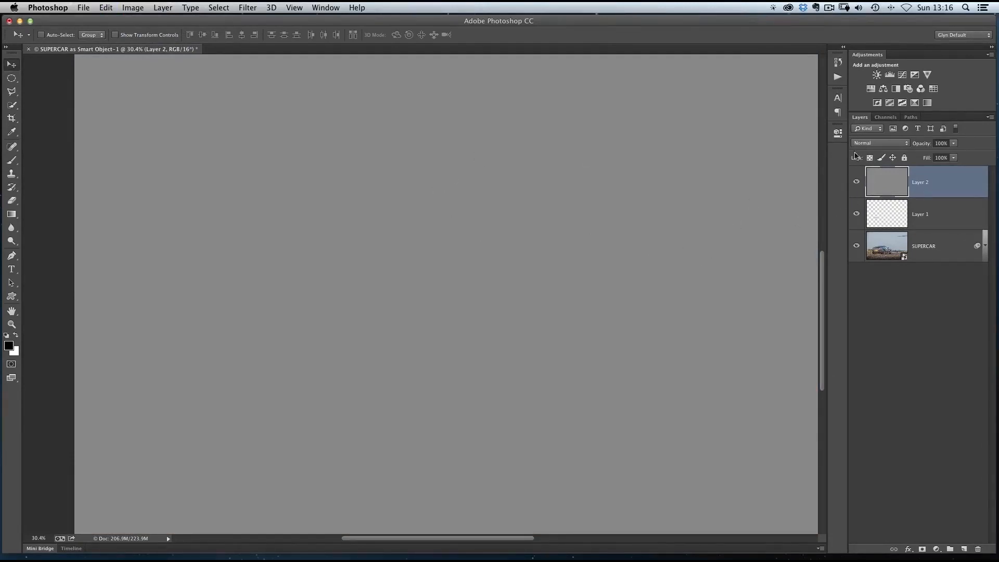
pyautogui.click(882, 146)
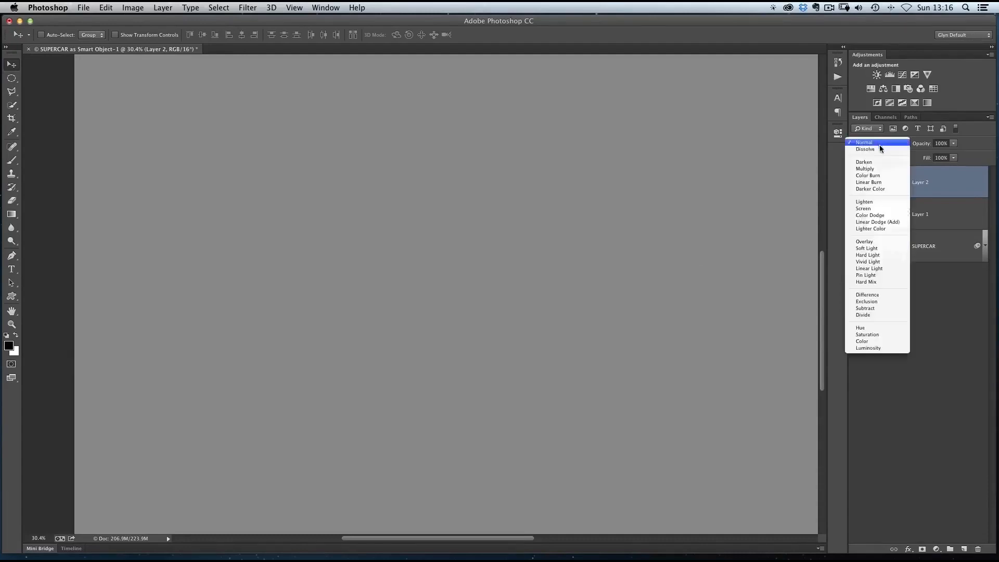
pyautogui.click(890, 250)
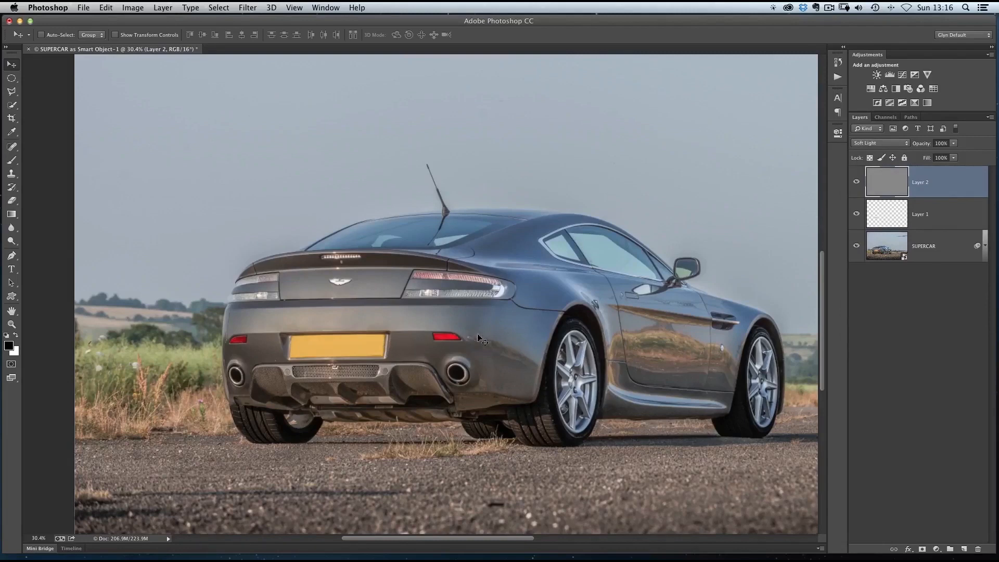
# Brighten the car's rear bumper around the number plate on the gray layer, using the Dodge tool with Midtones range and 30% exposure
pyautogui.click(11, 241)
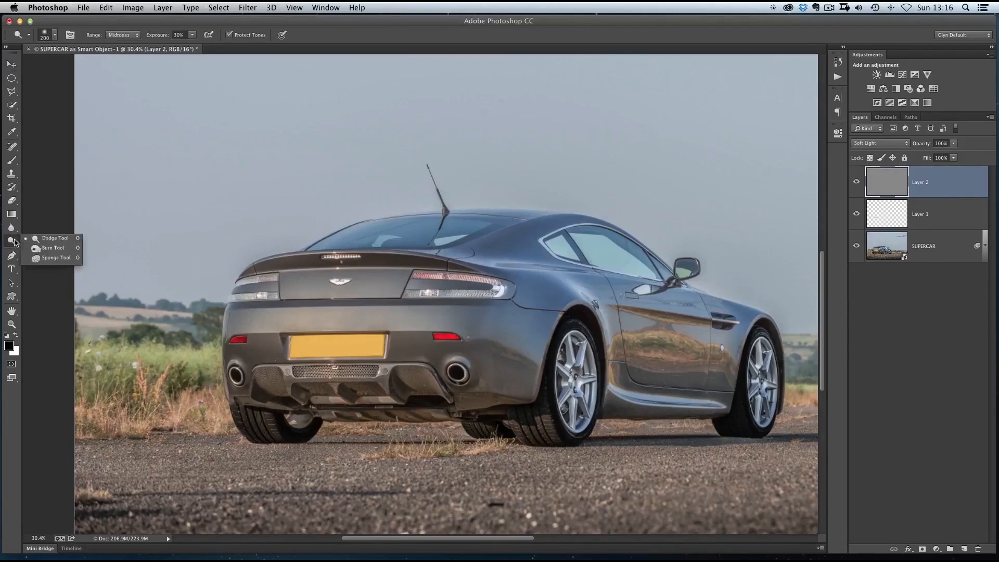
pyautogui.click(44, 240)
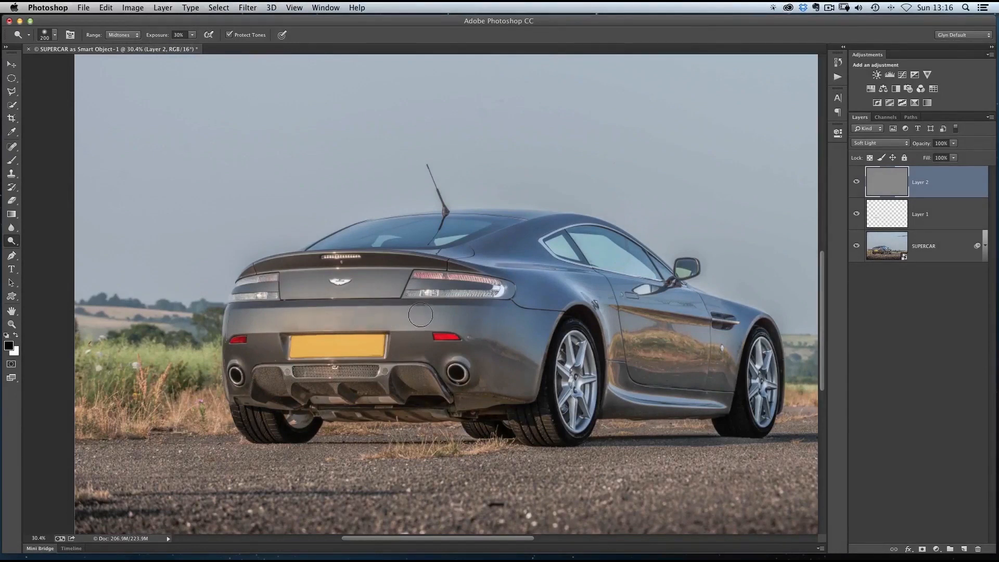
pyautogui.moveTo(409, 318)
pyautogui.mouseDown()
pyautogui.moveTo(262, 319)
pyautogui.moveTo(428, 319)
pyautogui.moveTo(263, 321)
pyautogui.mouseUp()
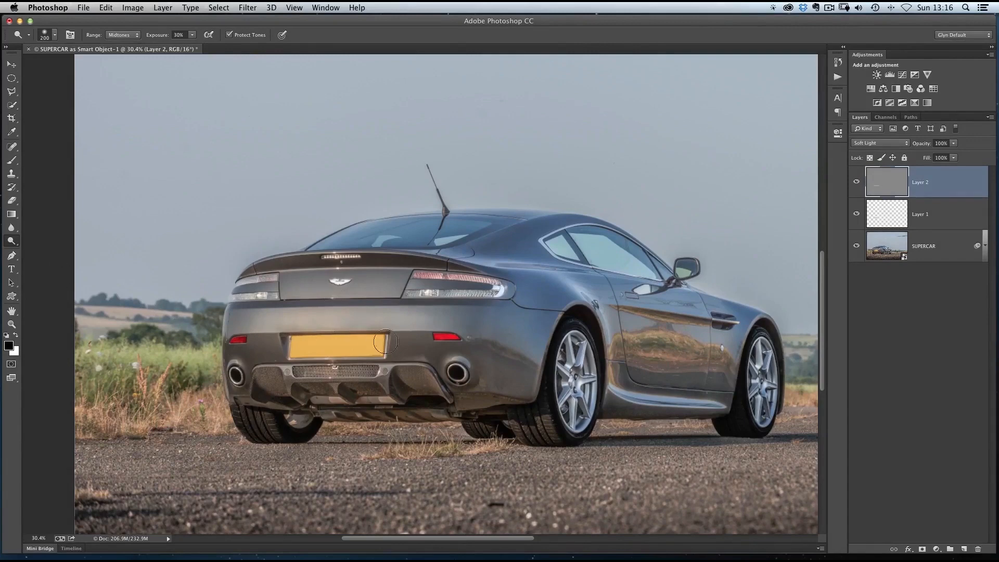
pyautogui.moveTo(396, 362); pyautogui.dragTo(323, 359)
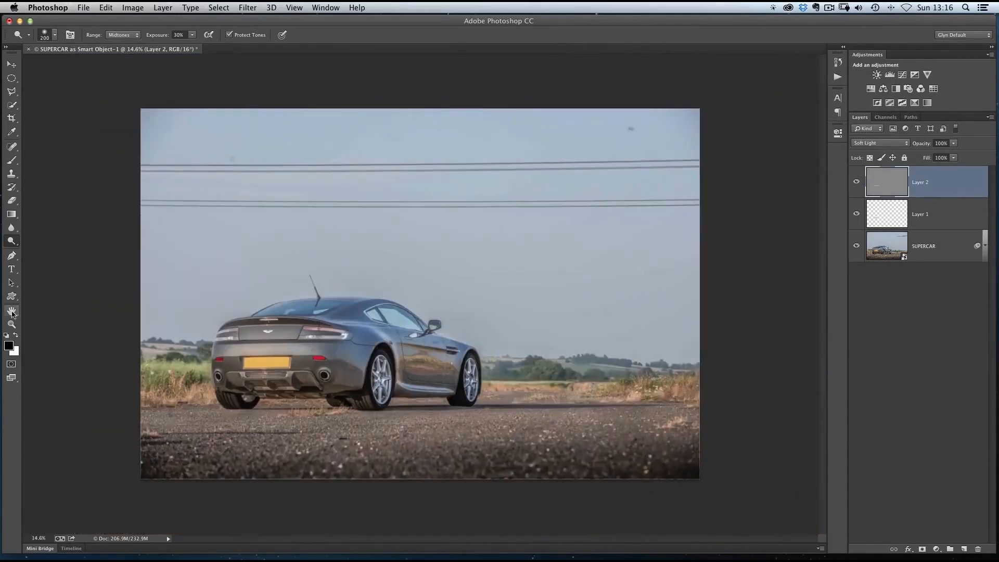
pyautogui.doubleClick(13, 311)
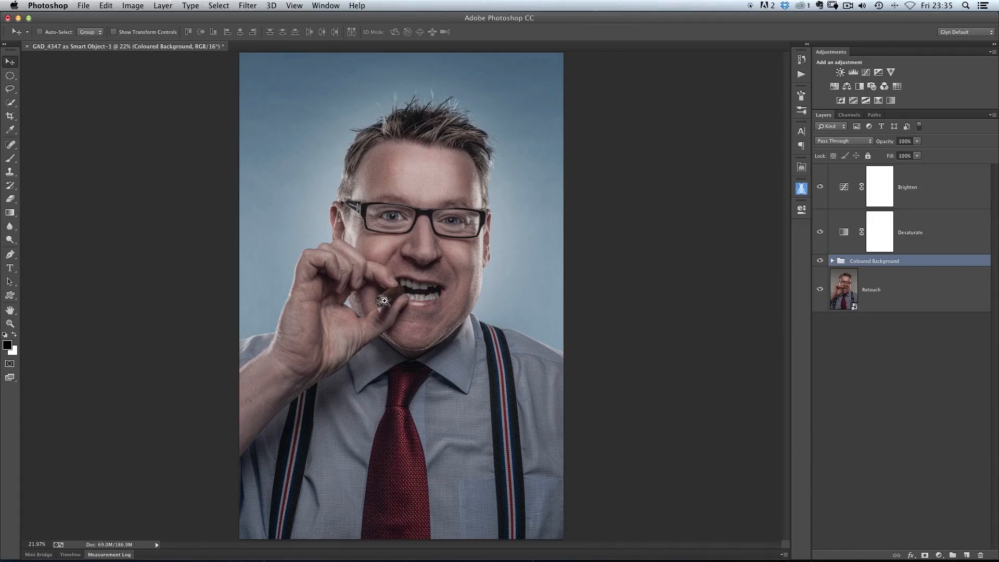
# Lasso the burnt end of the cigar on the Retouch layer, copy it to a new layer and check the copy in isolation
pyautogui.moveTo(382, 308); pyautogui.dragTo(418, 325)
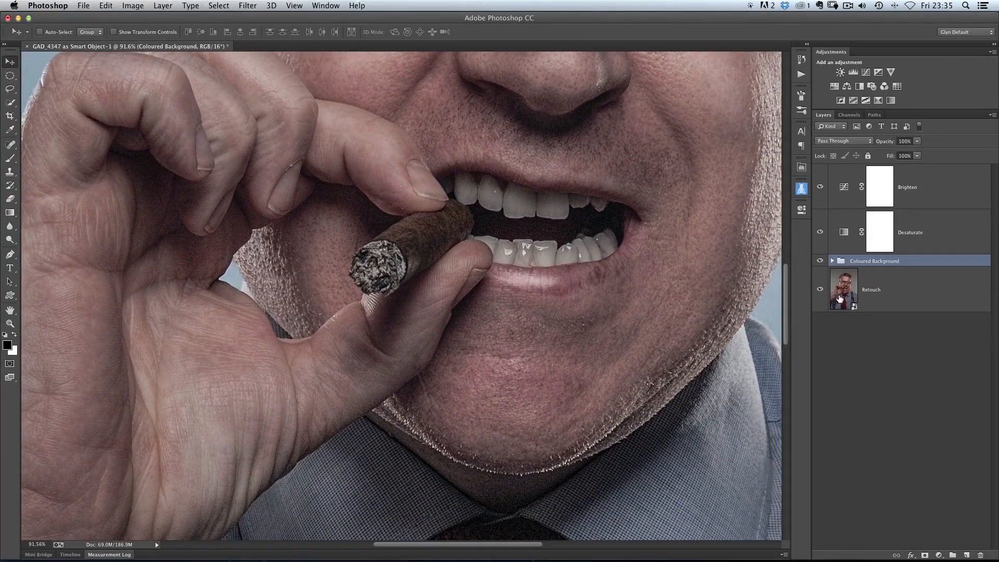
pyautogui.click(859, 306)
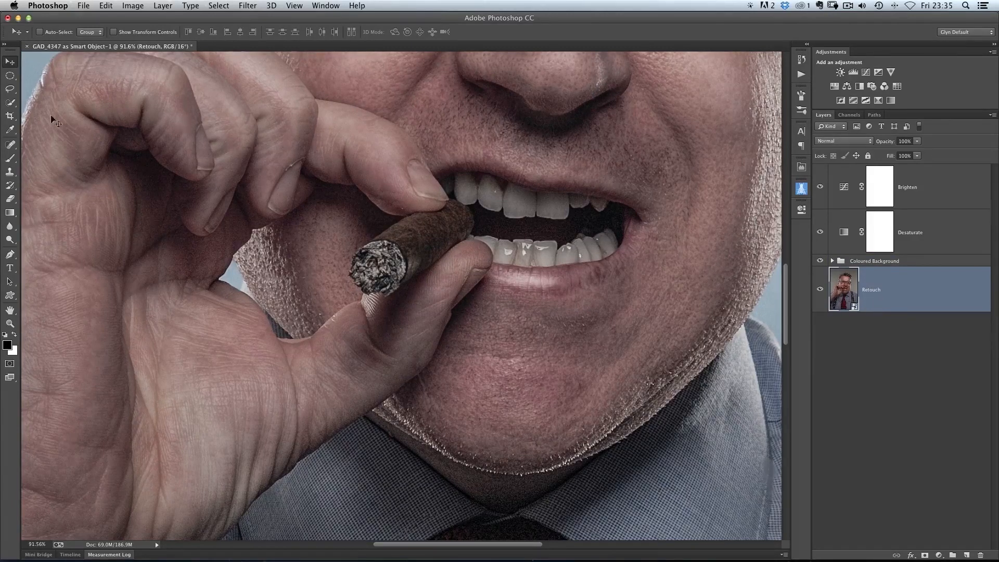
pyautogui.press('l')
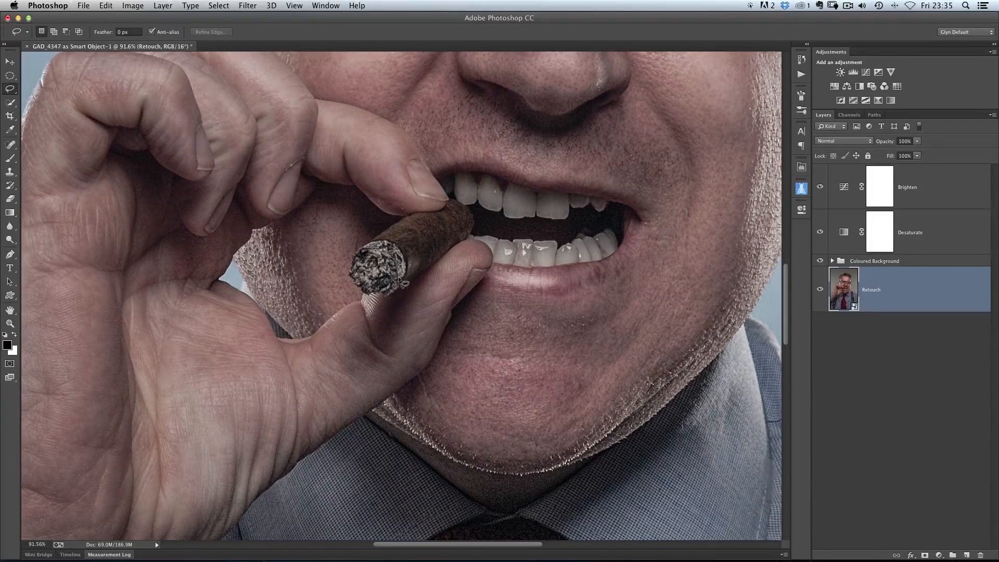
pyautogui.moveTo(393, 286)
pyautogui.mouseDown()
pyautogui.moveTo(361, 287)
pyautogui.moveTo(363, 251)
pyautogui.moveTo(383, 242)
pyautogui.moveTo(401, 252)
pyautogui.moveTo(399, 275)
pyautogui.mouseUp()
pyautogui.press('super+j')
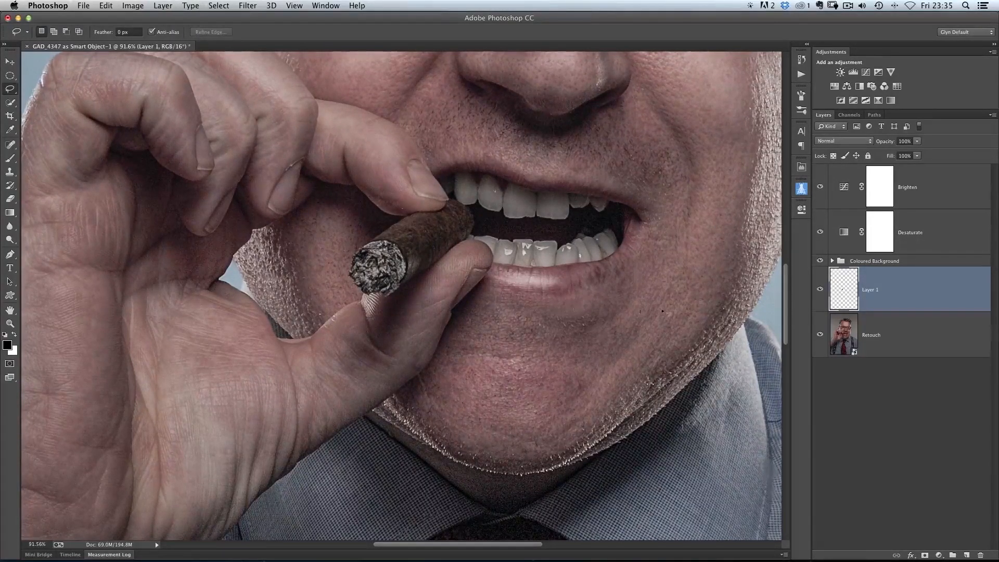
pyautogui.keyDown('alt'); pyautogui.click(821, 289); pyautogui.keyUp('alt')
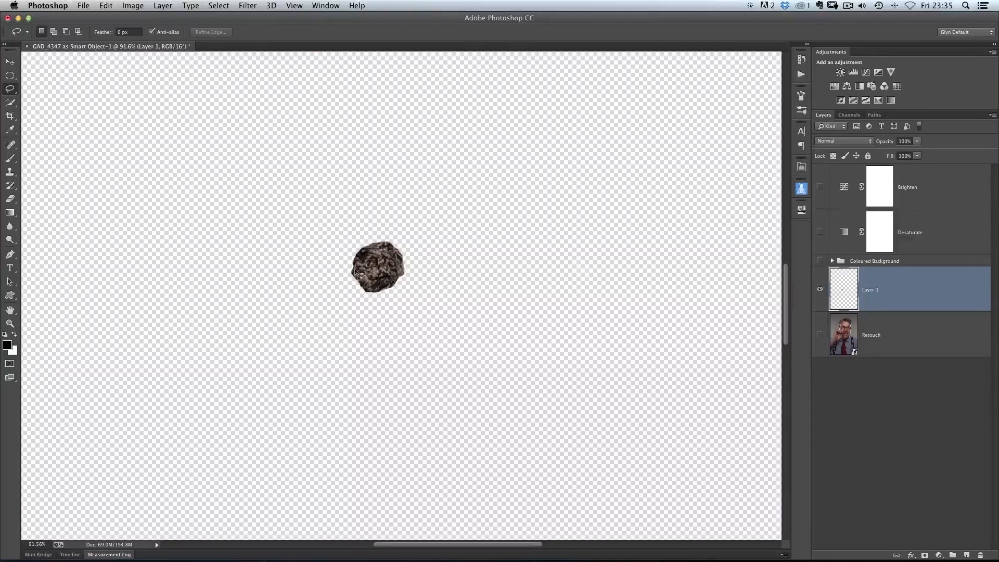
pyautogui.keyDown('alt'); pyautogui.click(821, 290); pyautogui.keyUp('alt')
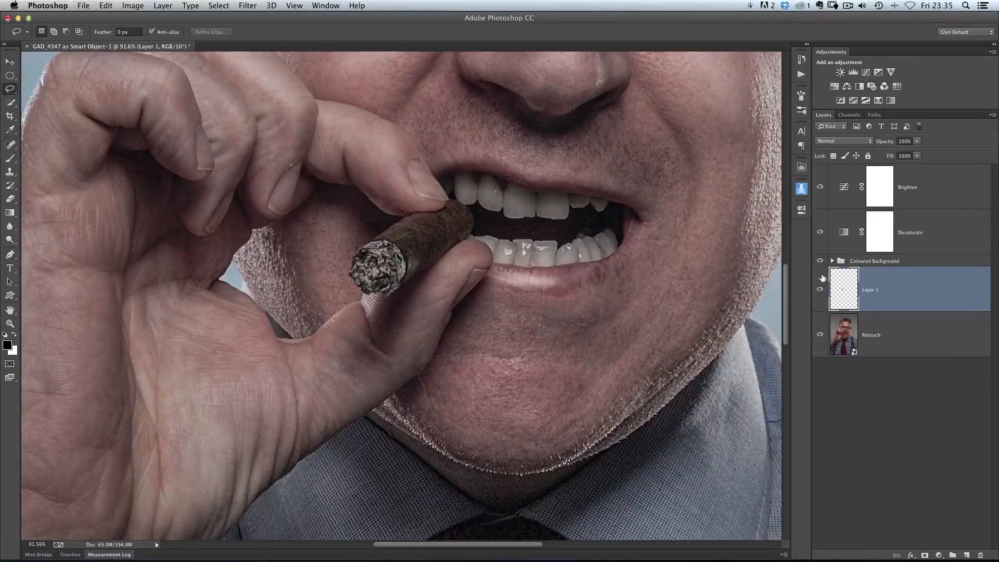
# Move the copied cigar tip layer above the Brighten adjustment layer and compare the image with and without it
pyautogui.press('v')
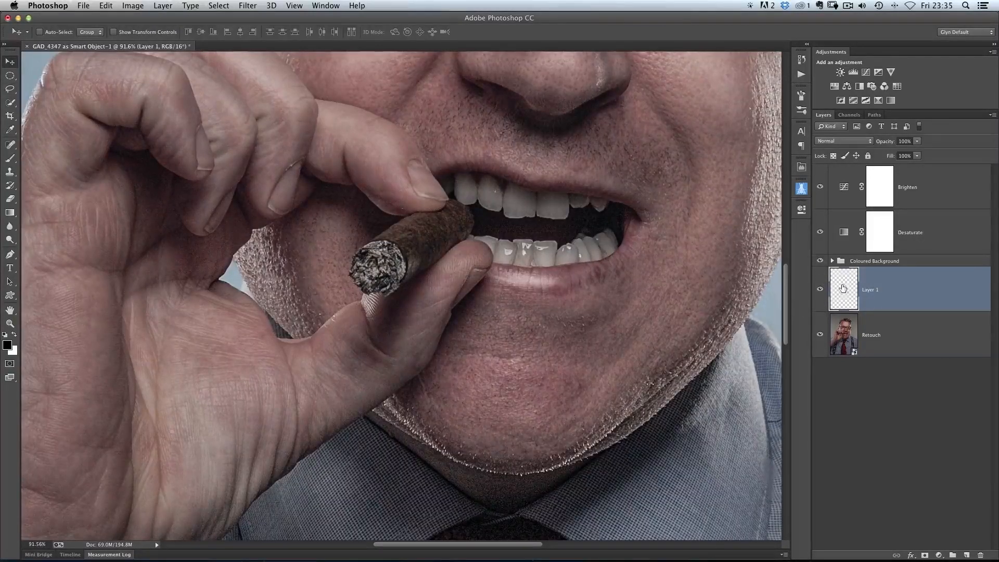
pyautogui.moveTo(842, 284); pyautogui.dragTo(848, 171)
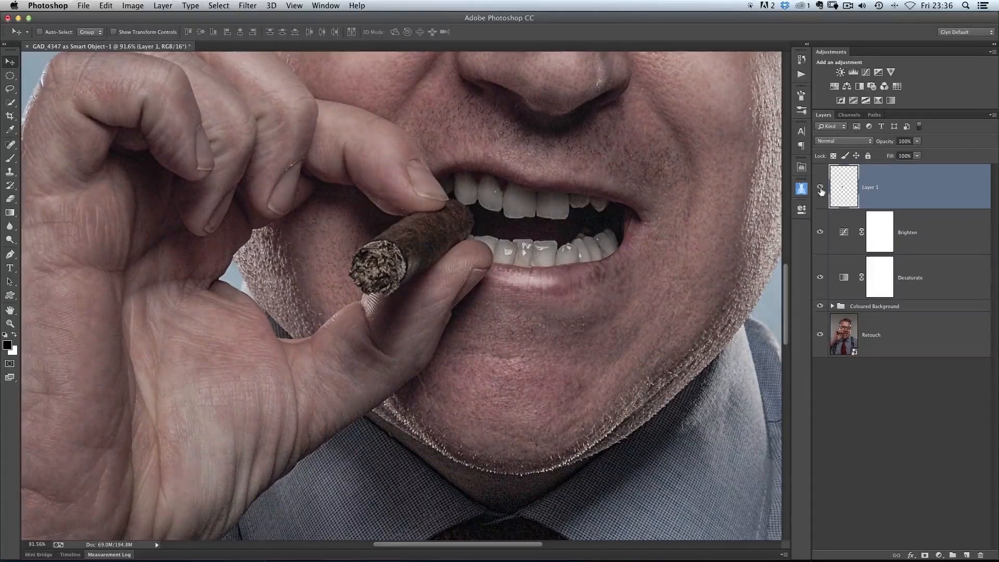
pyautogui.click(821, 187)
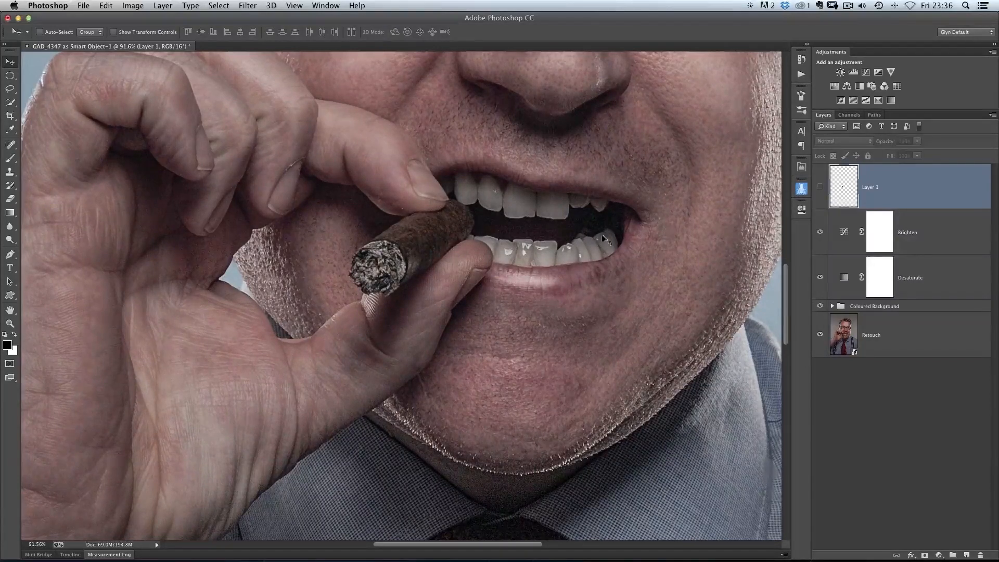
pyautogui.click(821, 187)
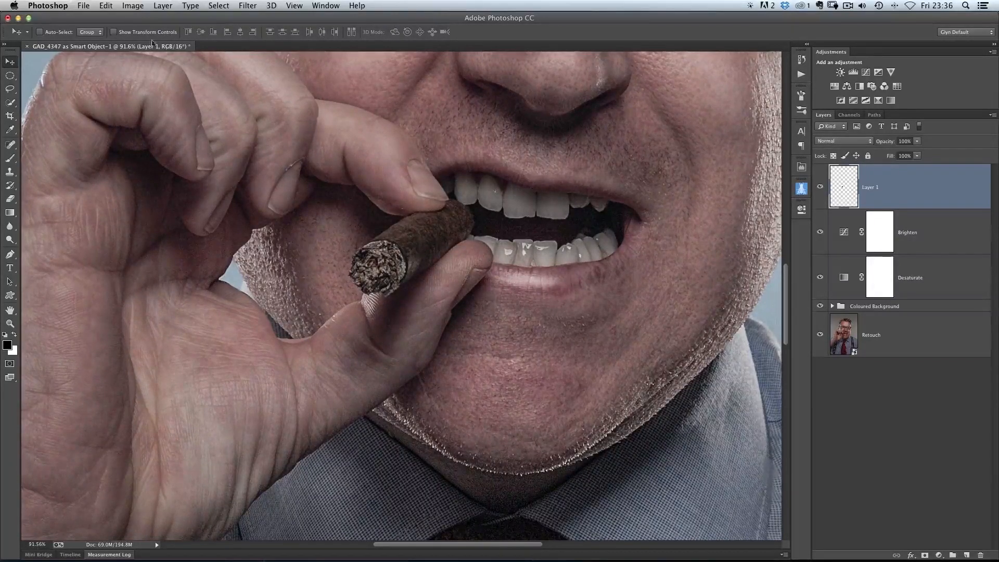
# Desaturate the copied cigar tip and rename its layer Cigar
pyautogui.click(132, 6)
pyautogui.moveTo(141, 37)
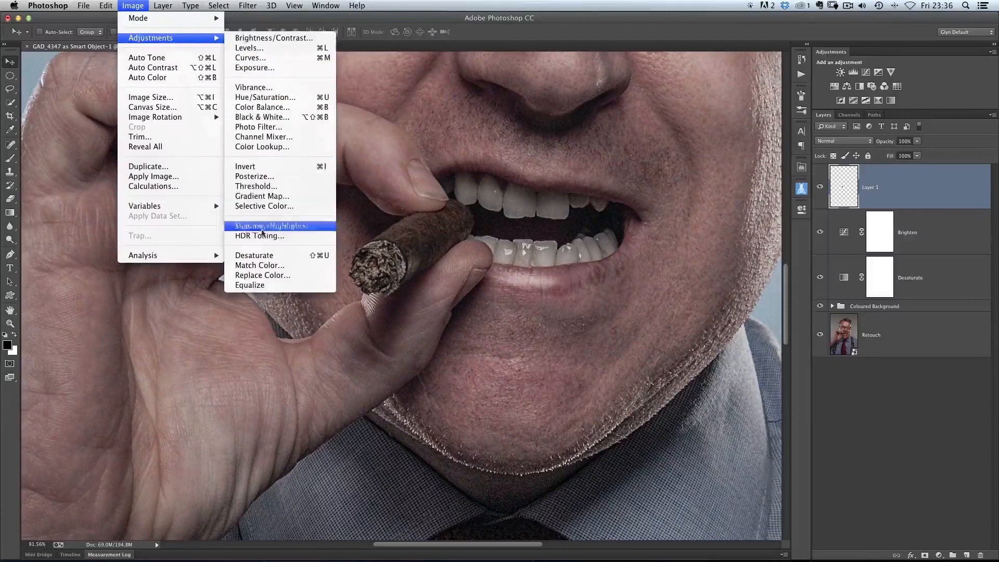
pyautogui.click(269, 259)
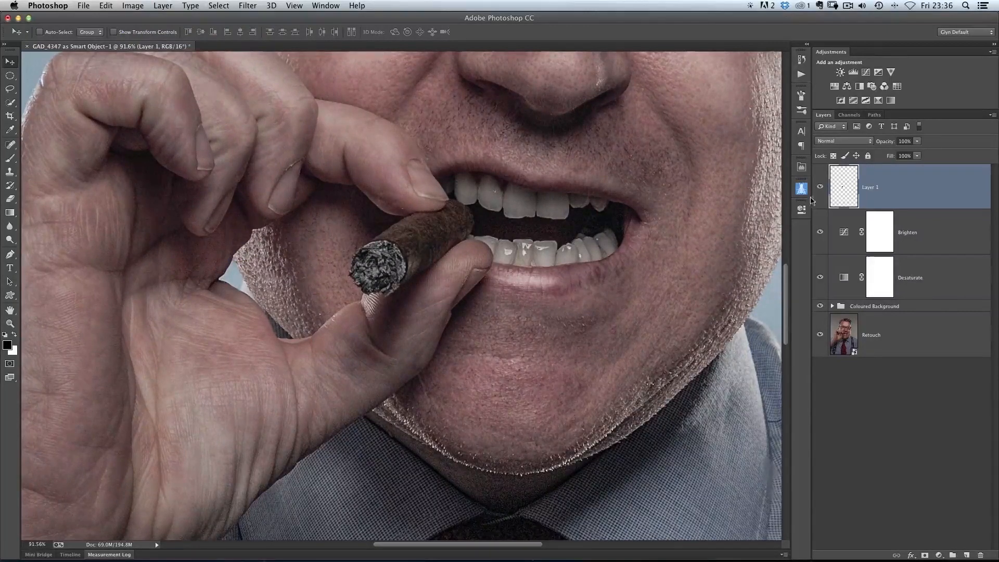
pyautogui.doubleClick(872, 189)
pyautogui.write('Cigar')
pyautogui.press('Return')
# Add an Outer Glow effect to the Cigar layer with Overlay blend mode and black as the glow colour
pyautogui.doubleClick(906, 190)
pyautogui.moveTo(716, 108); pyautogui.dragTo(671, 96)
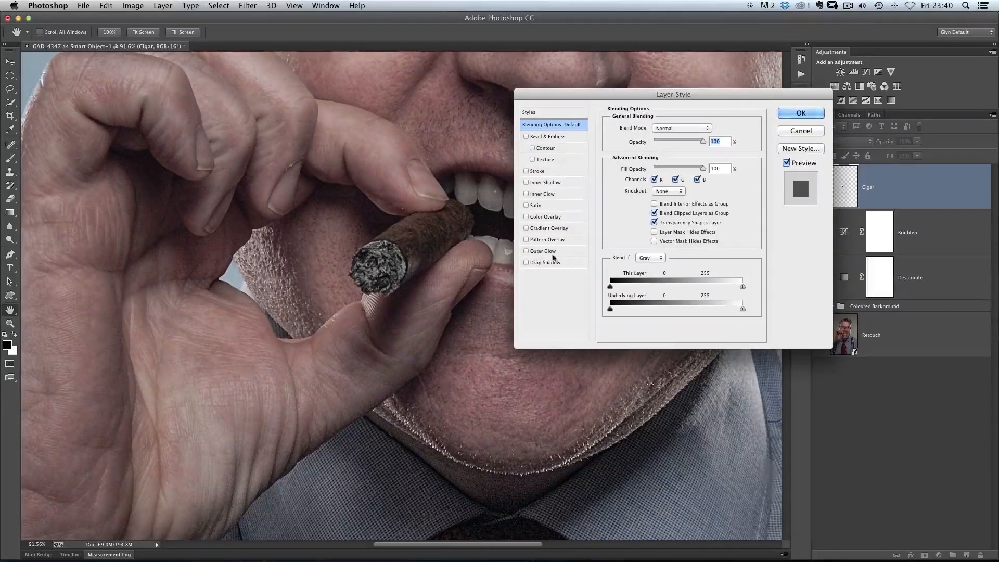
pyautogui.click(543, 251)
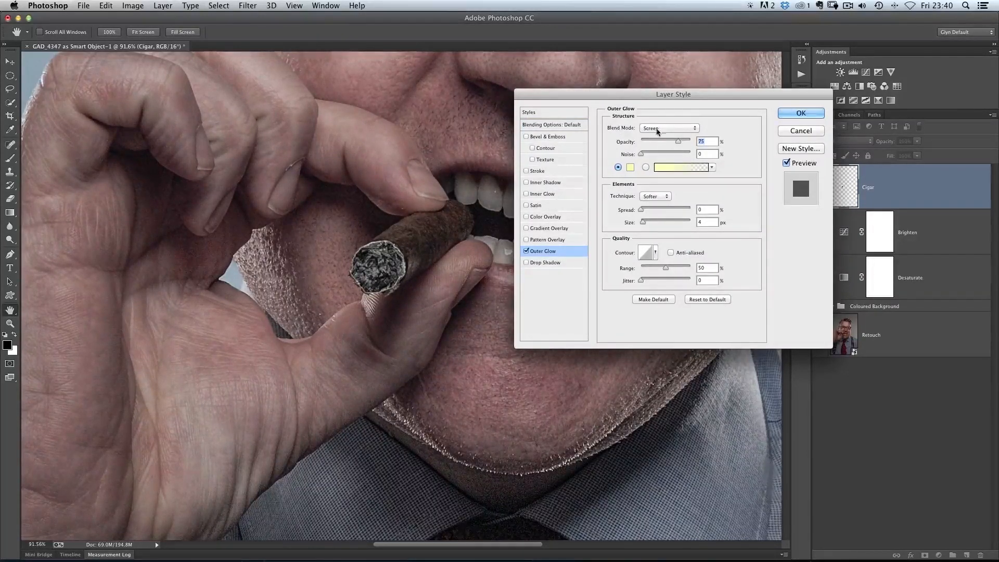
pyautogui.click(658, 131)
pyautogui.click(658, 169)
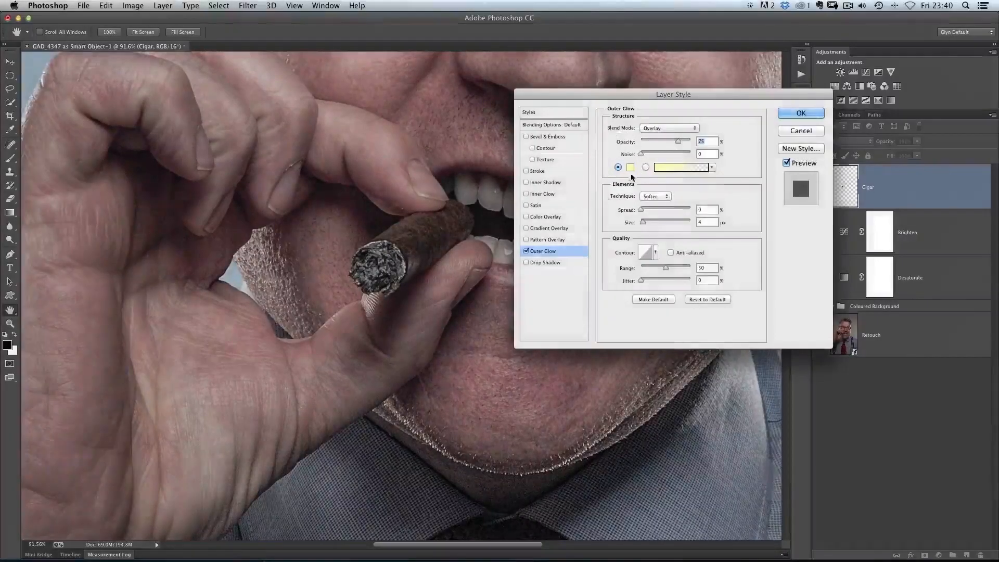
pyautogui.click(631, 168)
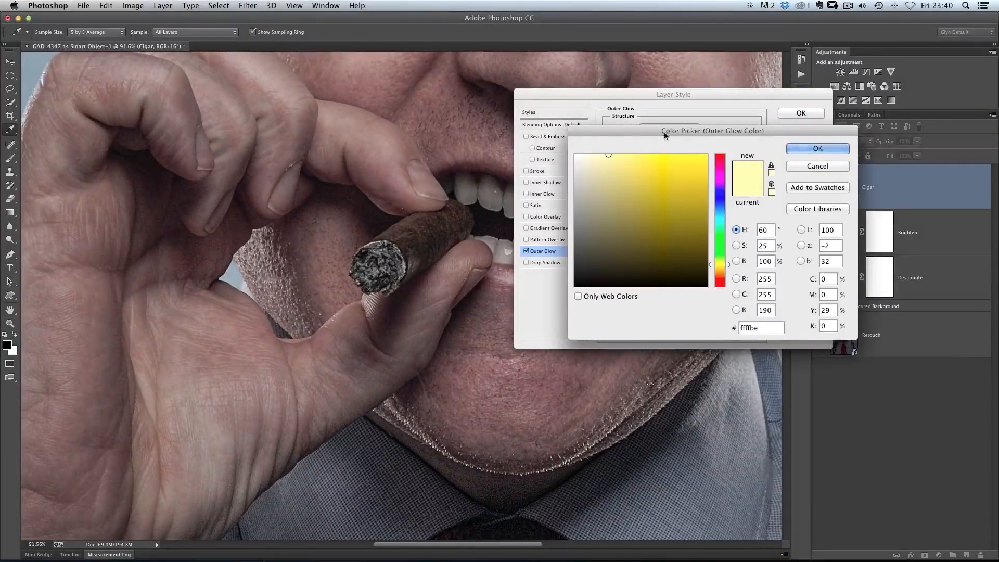
pyautogui.moveTo(665, 131); pyautogui.dragTo(642, 119)
pyautogui.moveTo(586, 144)
pyautogui.mouseDown()
pyautogui.moveTo(565, 254)
pyautogui.moveTo(585, 197)
pyautogui.moveTo(587, 166)
pyautogui.moveTo(551, 276)
pyautogui.mouseUp()
pyautogui.click(782, 137)
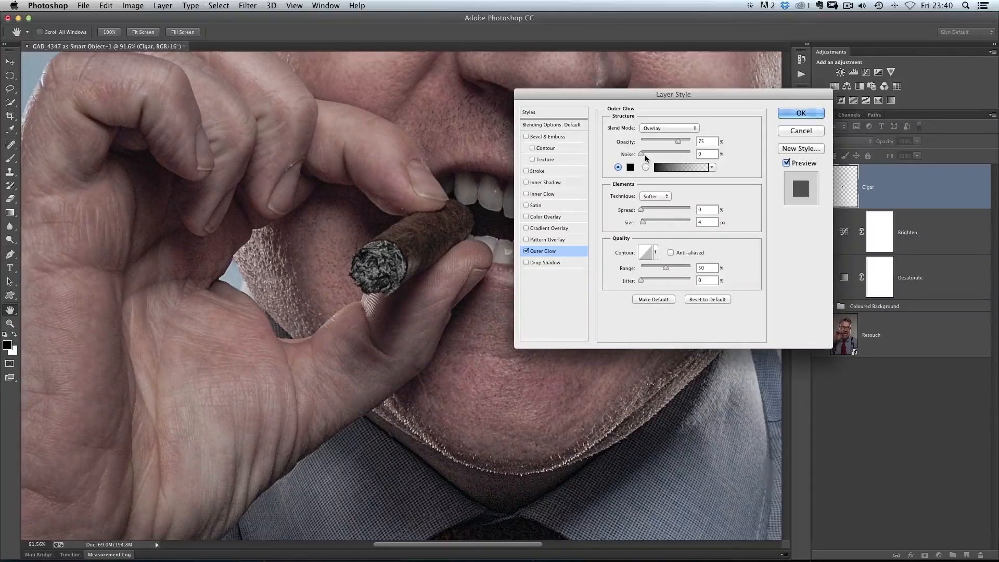
pyautogui.moveTo(648, 155); pyautogui.dragTo(678, 155)
# Add an Inner Glow effect to the Cigar layer with Overlay blend mode, black (000000) as the glow colour and a size of 25 px
pyautogui.click(548, 196)
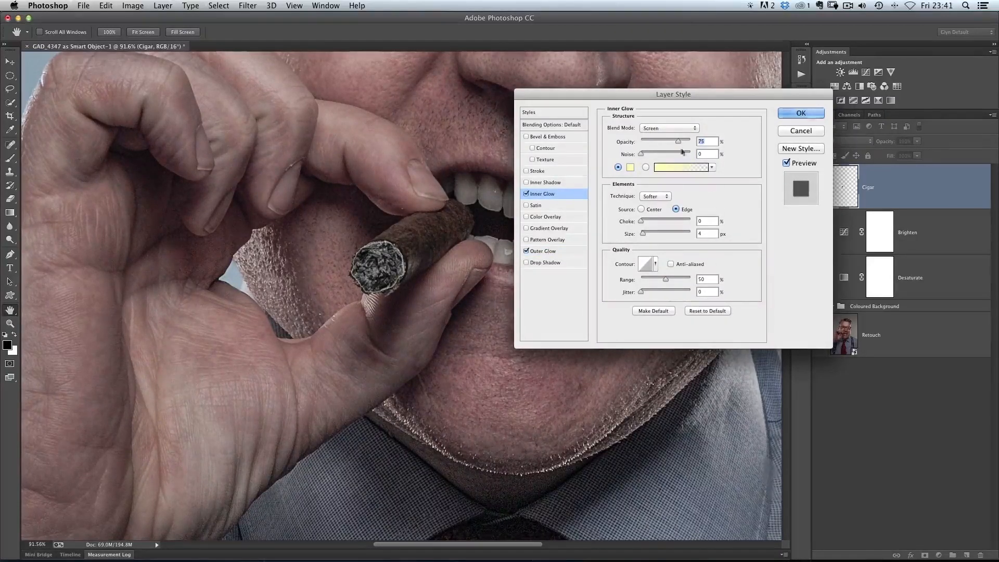
pyautogui.click(654, 128)
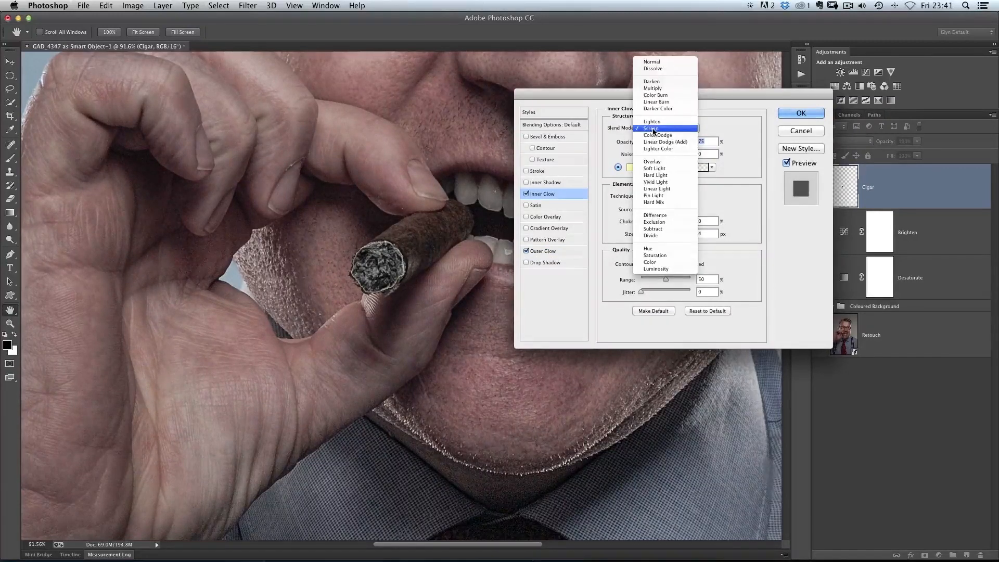
pyautogui.click(654, 163)
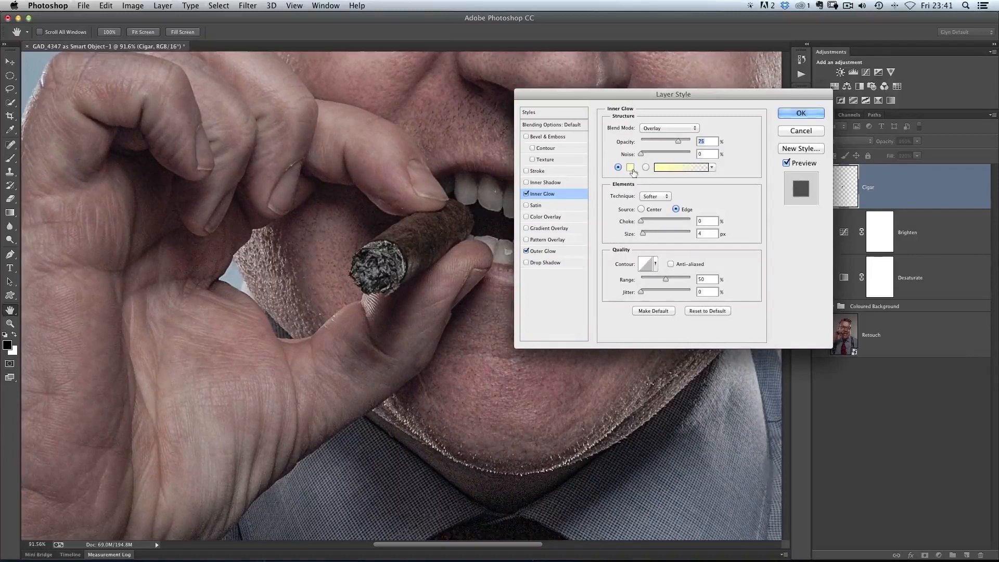
pyautogui.click(631, 167)
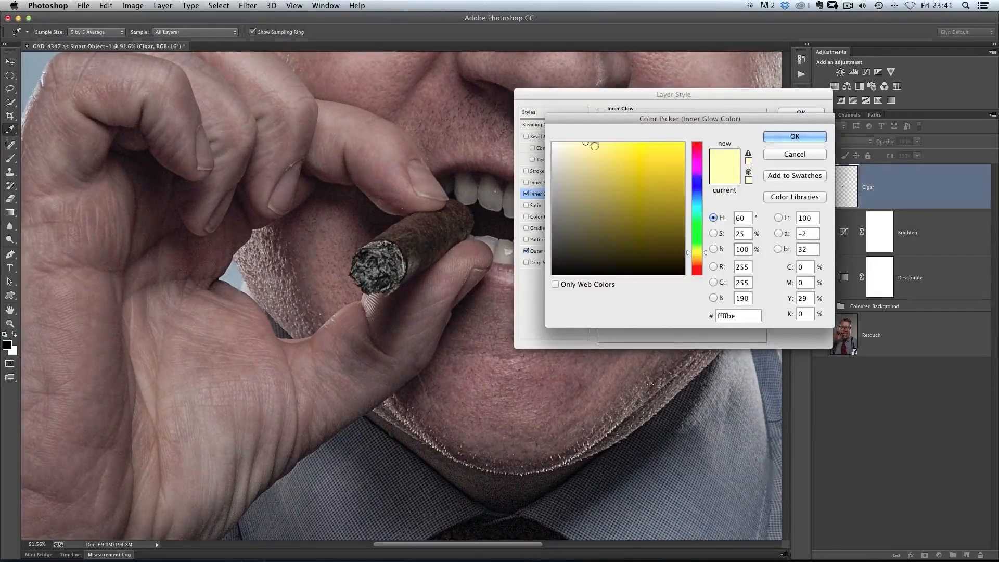
pyautogui.click(588, 179)
pyautogui.moveTo(585, 189); pyautogui.dragTo(551, 277)
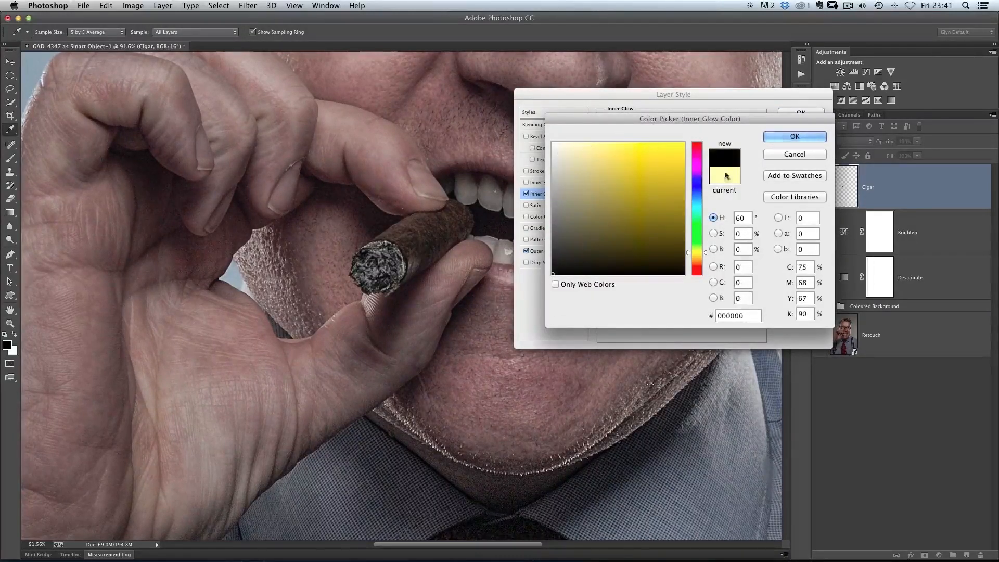
pyautogui.click(774, 136)
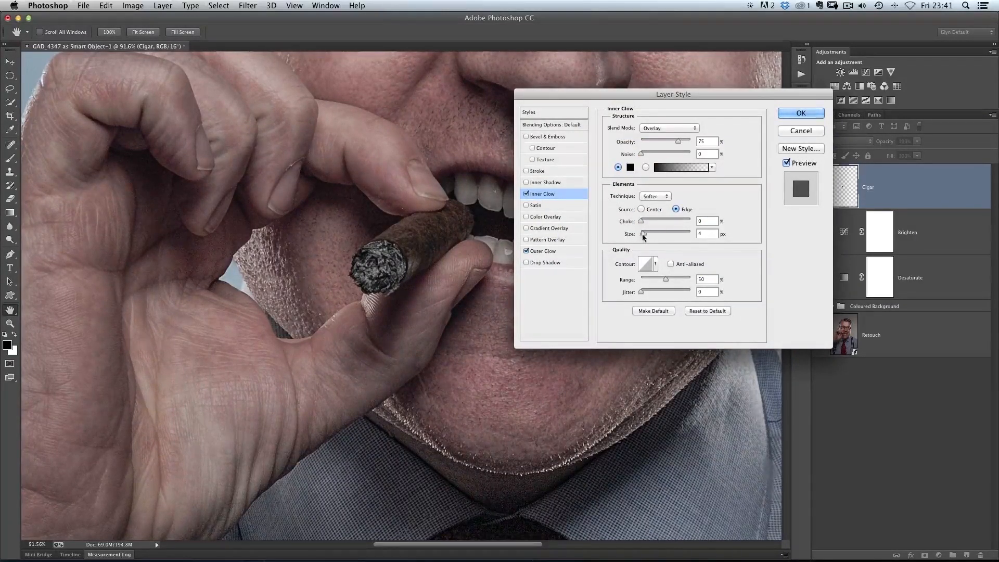
pyautogui.moveTo(643, 233); pyautogui.dragTo(646, 237)
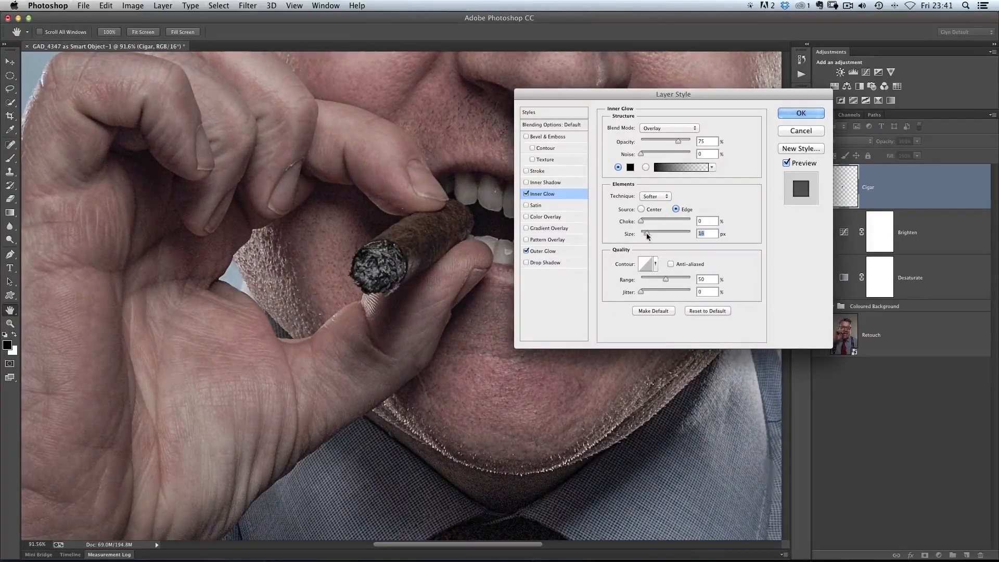
pyautogui.moveTo(646, 234); pyautogui.dragTo(649, 235)
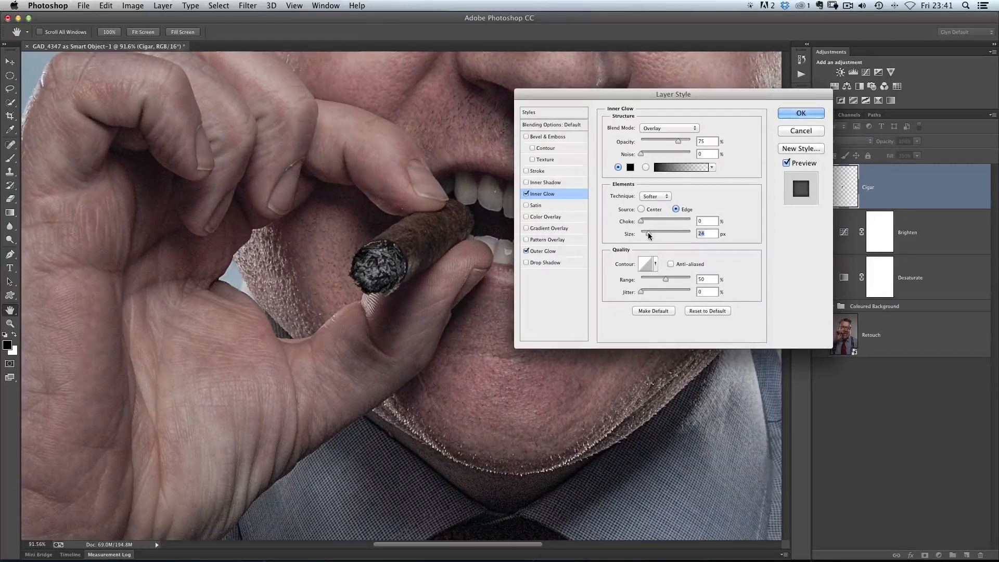
pyautogui.write('25')
# Add a Gradient Overlay effect with a linear black-to-white gradient to the Cigar layer
pyautogui.click(554, 231)
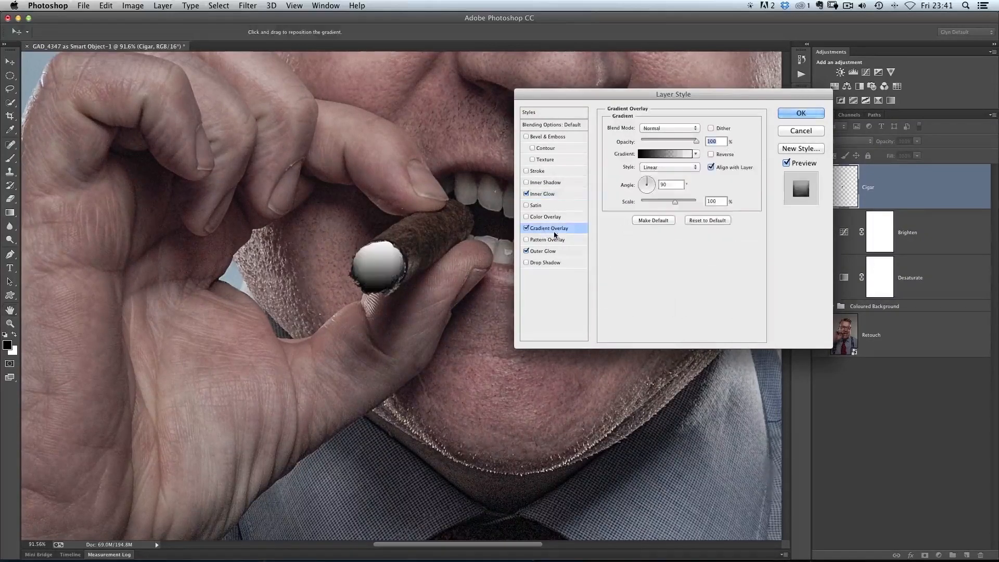
pyautogui.click(670, 155)
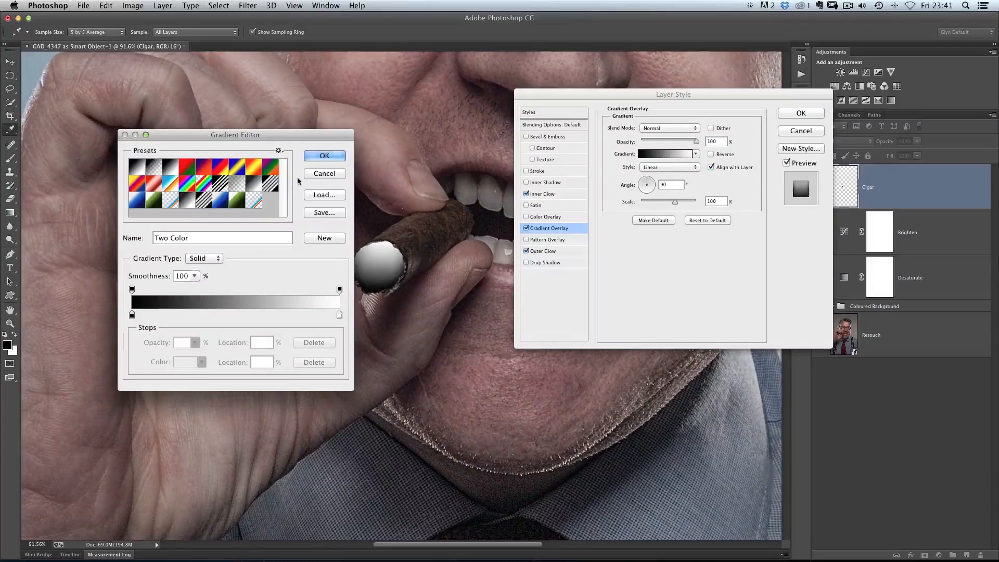
pyautogui.press('Return')
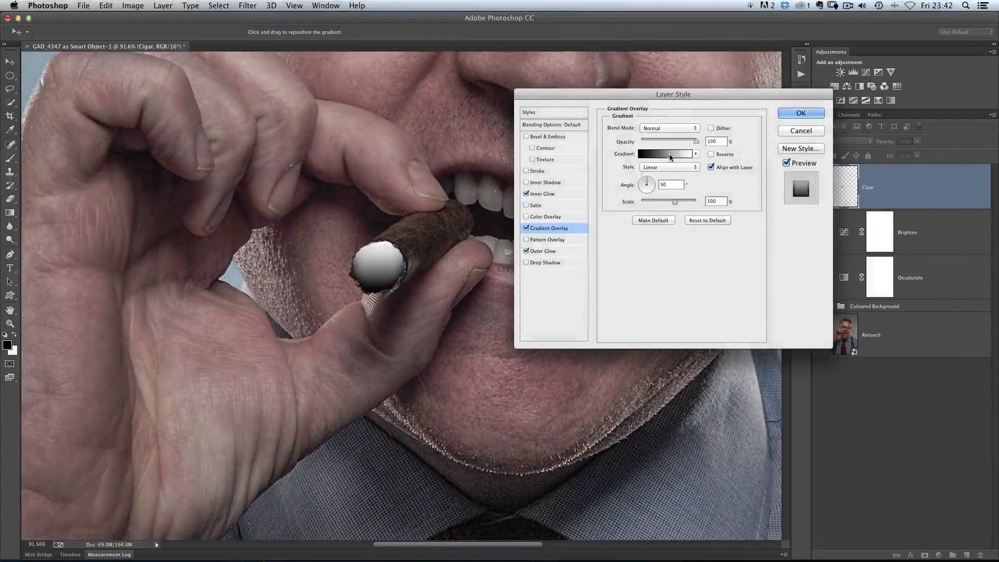
# Recolour the white end stop of the Cigar layer's overlay gradient to an orange-red, about 863900
pyautogui.click(670, 154)
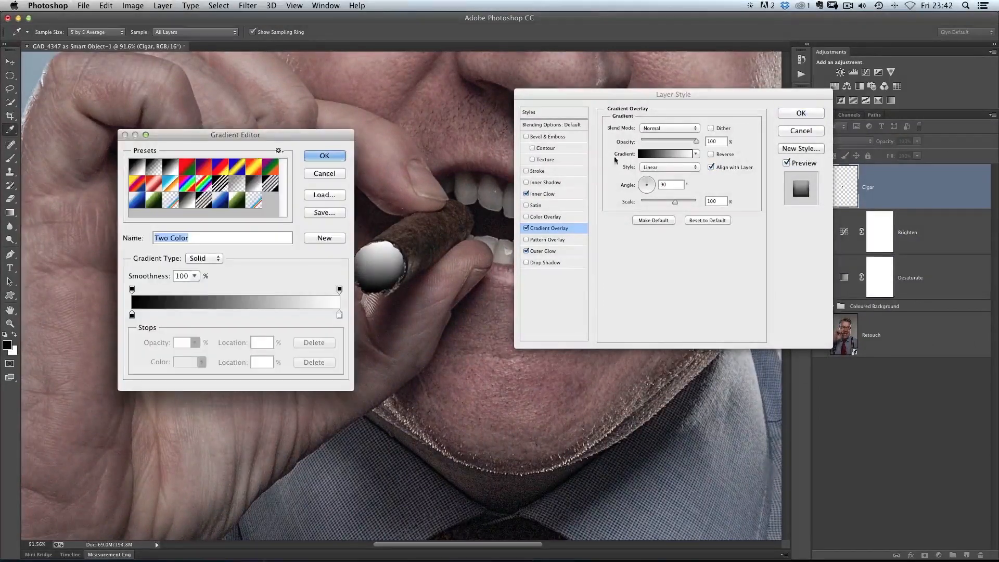
pyautogui.moveTo(298, 135); pyautogui.dragTo(459, 108)
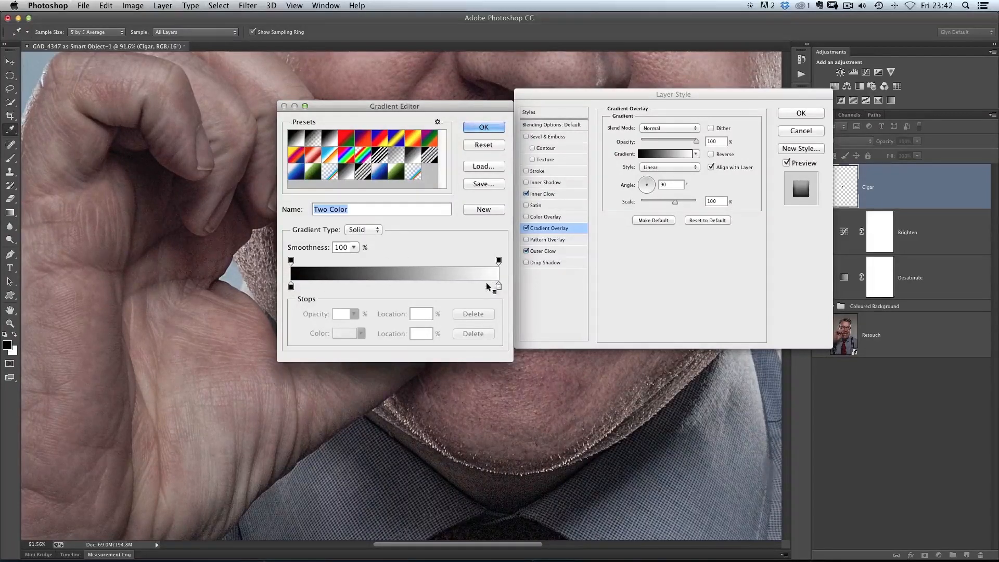
pyautogui.hotkey('ctrl', 'alt')
pyautogui.click(498, 287)
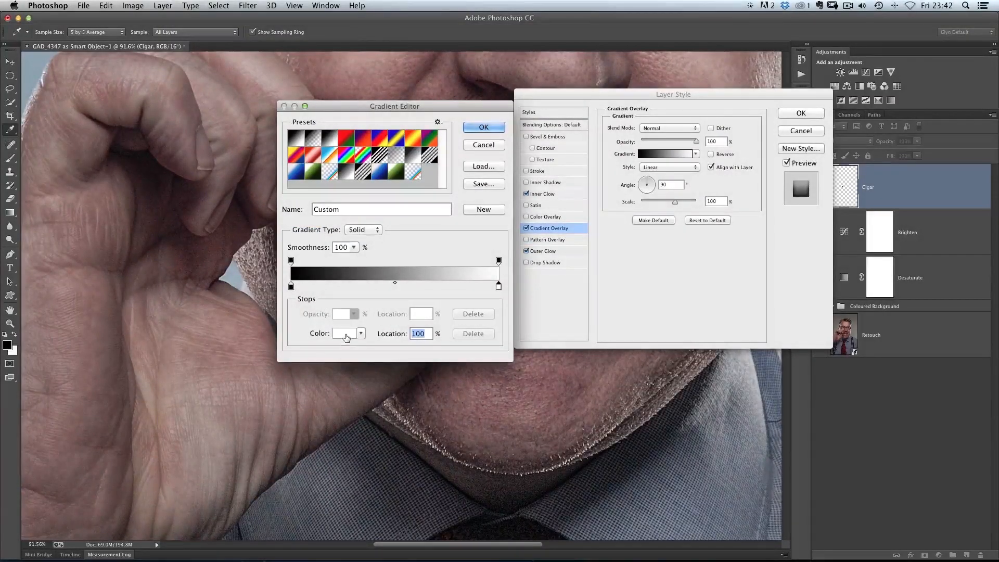
pyautogui.click(345, 333)
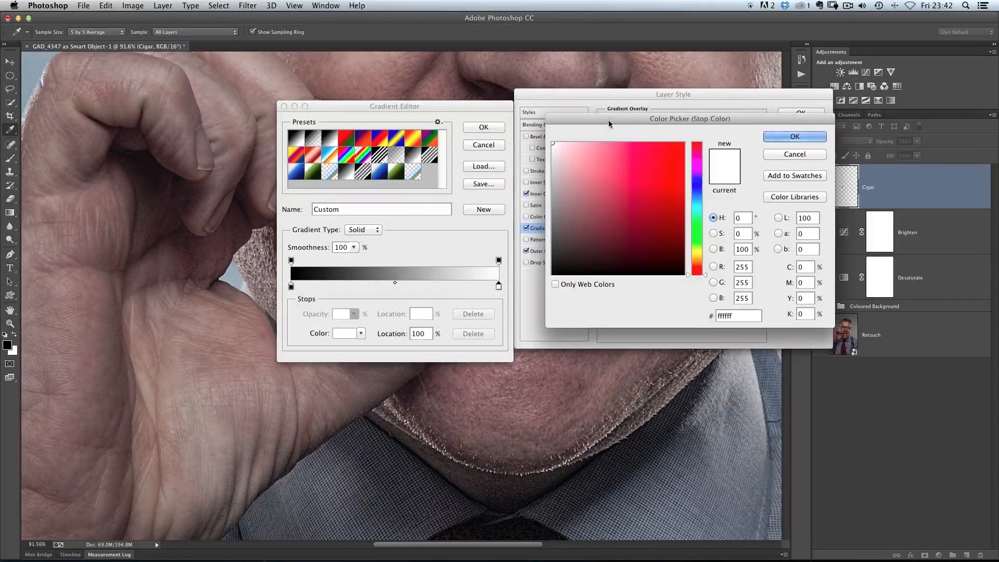
pyautogui.moveTo(608, 120); pyautogui.dragTo(594, 122)
pyautogui.moveTo(676, 278); pyautogui.dragTo(675, 269)
pyautogui.moveTo(671, 172); pyautogui.dragTo(670, 207)
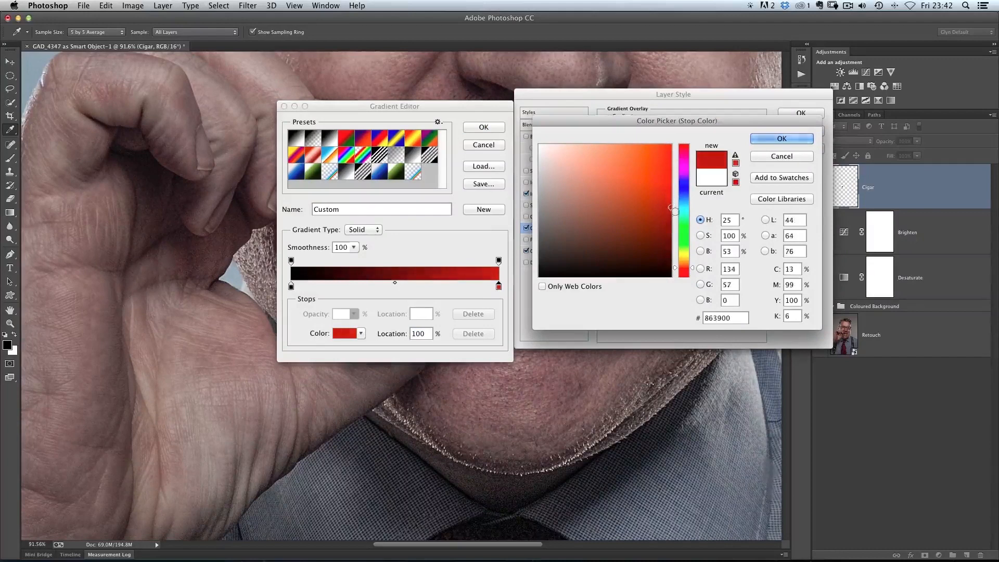
# Refine the gradient end stop to a deeper red (7d2a00) and apply the edited gradient
pyautogui.click(674, 266)
pyautogui.moveTo(675, 265); pyautogui.dragTo(674, 260)
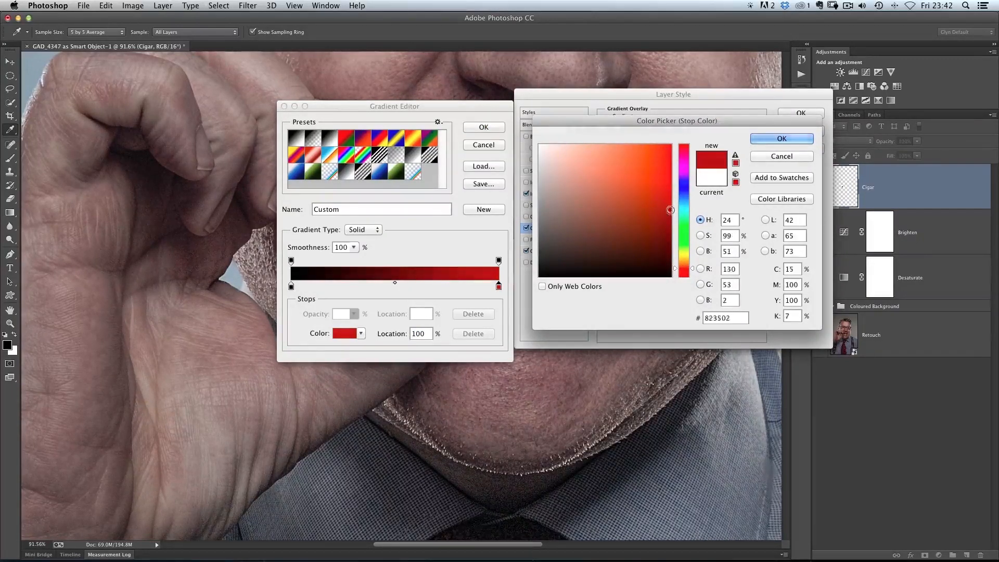
pyautogui.click(672, 214)
pyautogui.moveTo(671, 214); pyautogui.dragTo(671, 209)
pyautogui.moveTo(677, 269); pyautogui.dragTo(678, 270)
pyautogui.moveTo(667, 222); pyautogui.dragTo(671, 214)
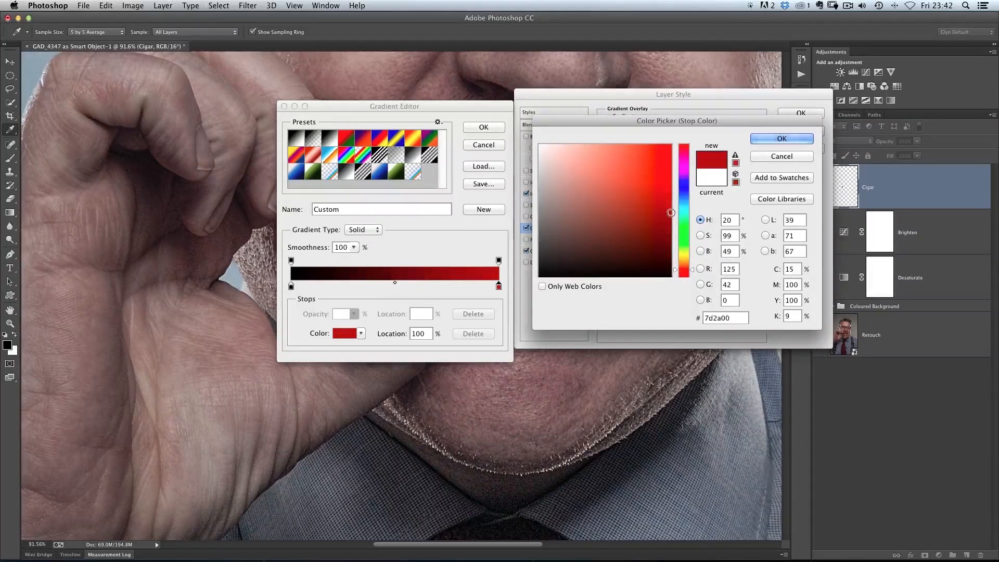
pyautogui.click(781, 138)
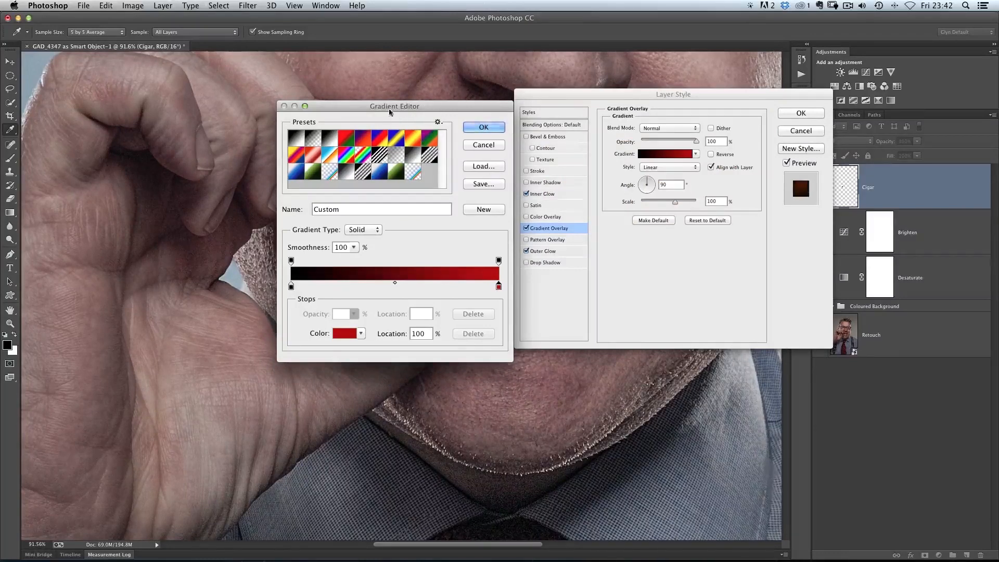
pyautogui.click(484, 129)
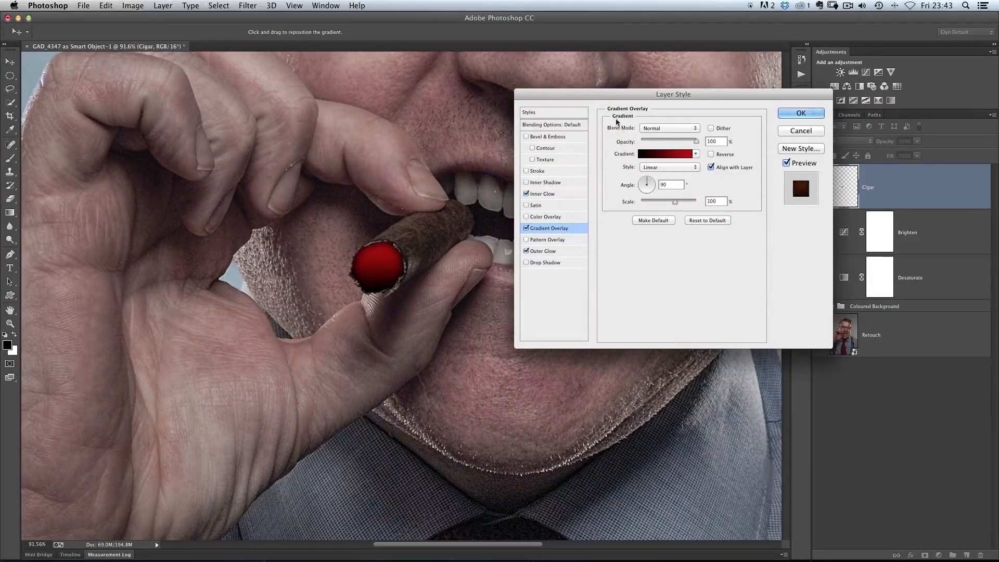
# Set the Gradient Overlay to Overlay blend mode with 72% opacity and apply the layer style
pyautogui.moveTo(694, 95); pyautogui.dragTo(682, 98)
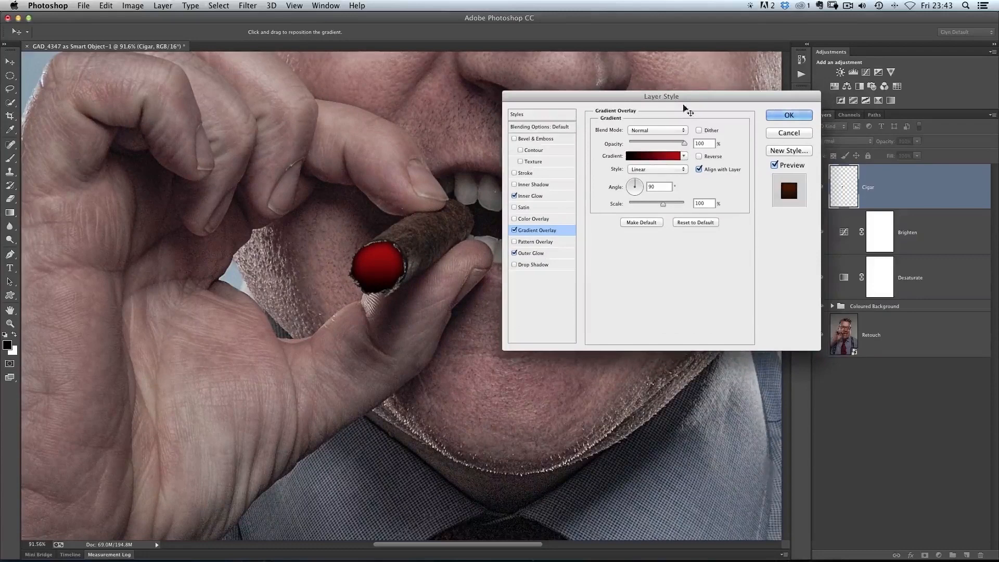
pyautogui.click(642, 133)
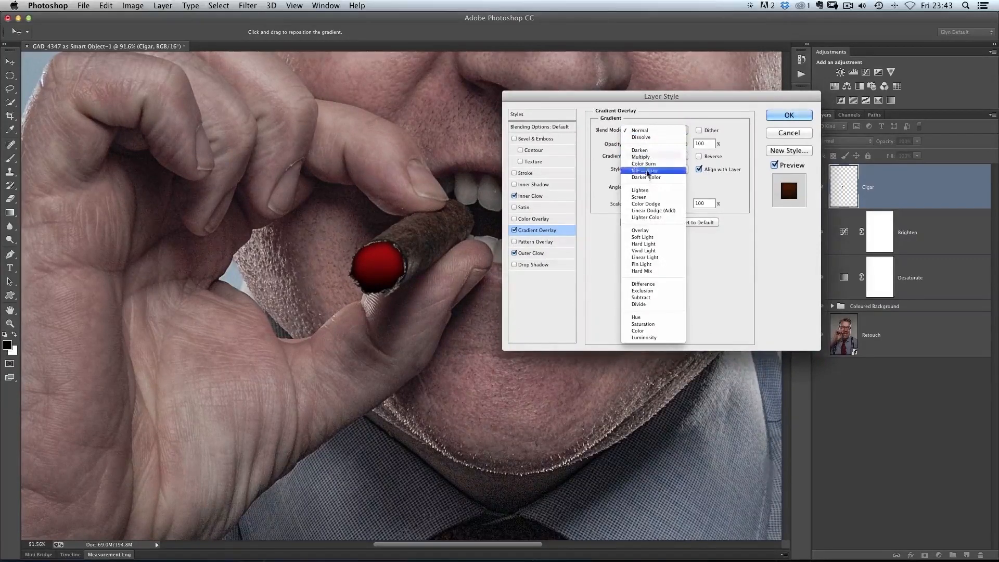
pyautogui.click(641, 230)
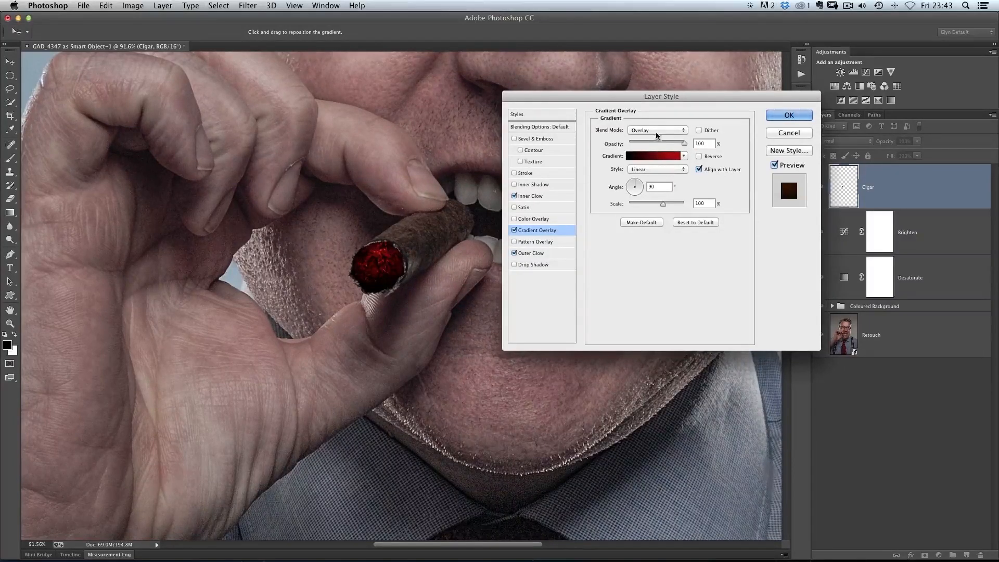
pyautogui.moveTo(687, 145)
pyautogui.mouseDown()
pyautogui.moveTo(657, 142)
pyautogui.moveTo(669, 144)
pyautogui.mouseUp()
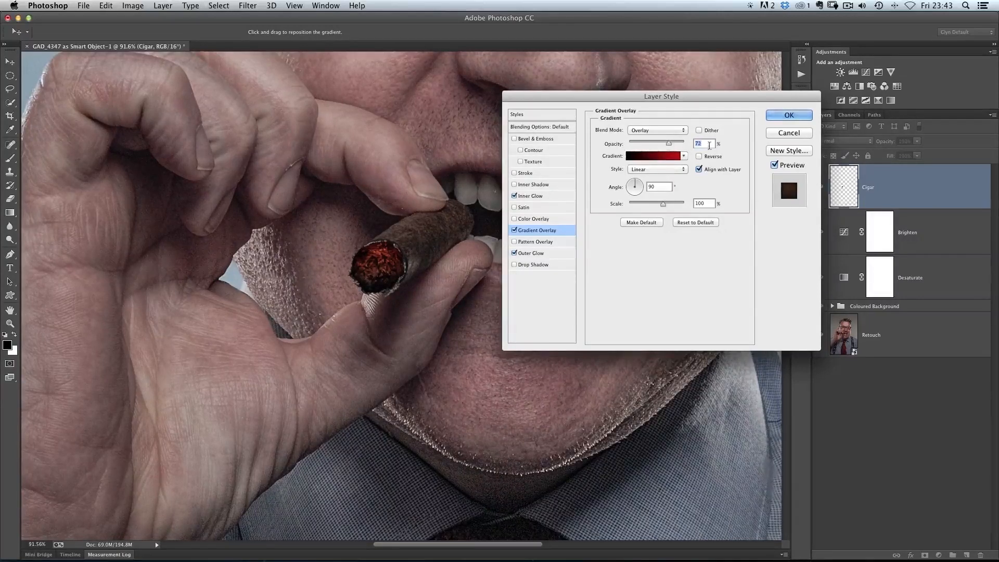
pyautogui.click(774, 117)
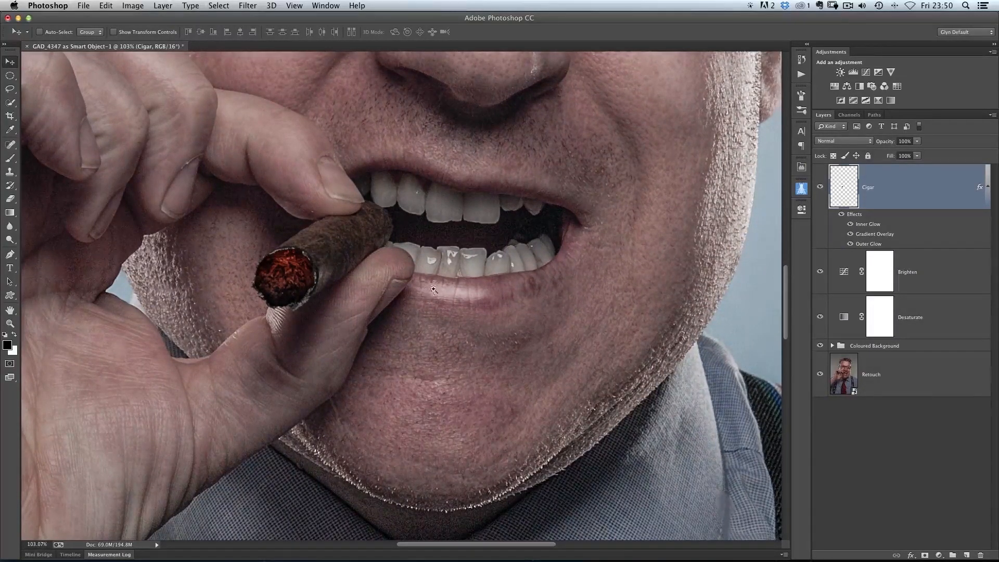
# Add a new blank layer above the Cigar layer and name it Smoke
pyautogui.moveTo(433, 289)
pyautogui.mouseDown()
pyautogui.moveTo(410, 244)
pyautogui.moveTo(429, 271)
pyautogui.moveTo(421, 282)
pyautogui.mouseUp()
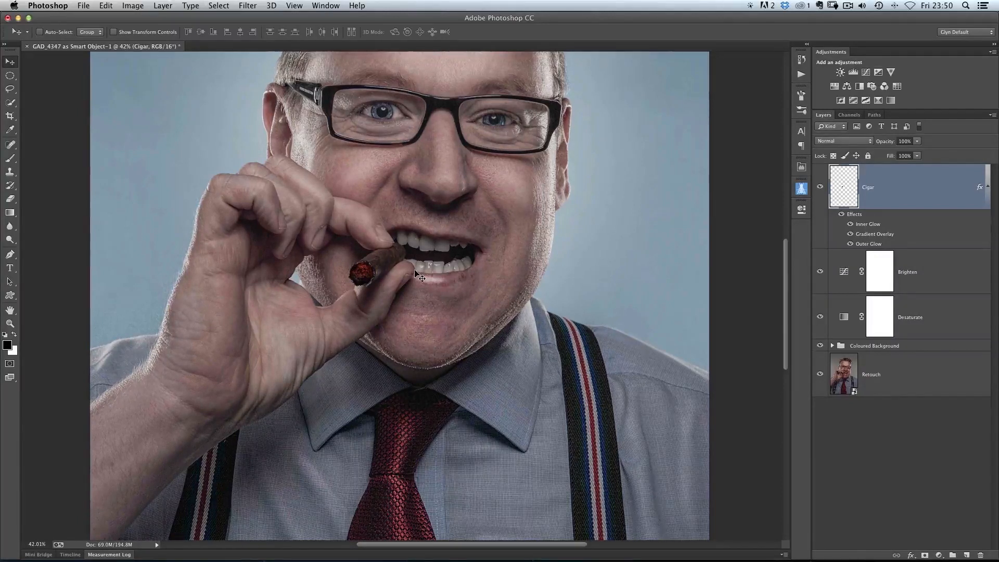
pyautogui.moveTo(378, 207); pyautogui.dragTo(403, 256)
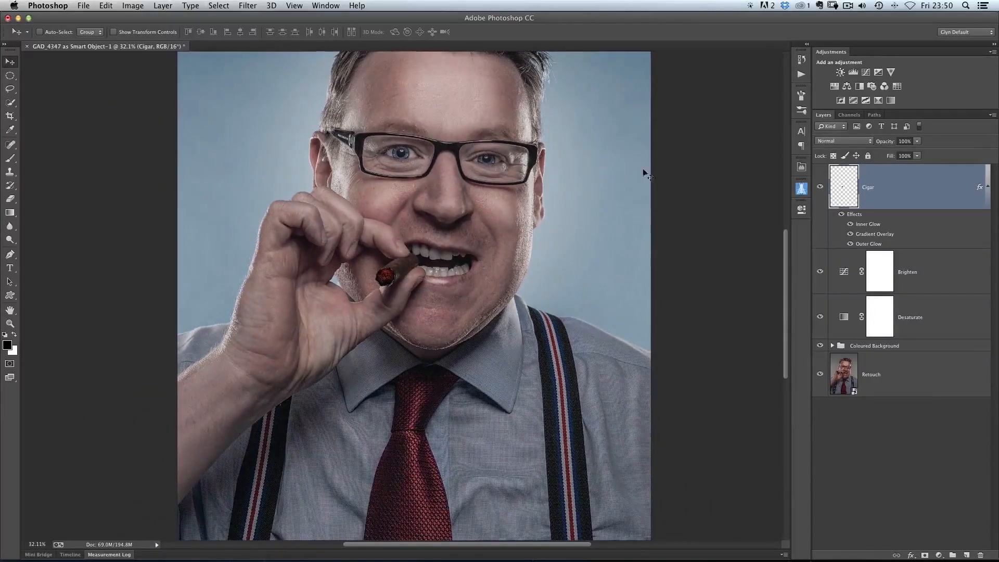
pyautogui.click(967, 555)
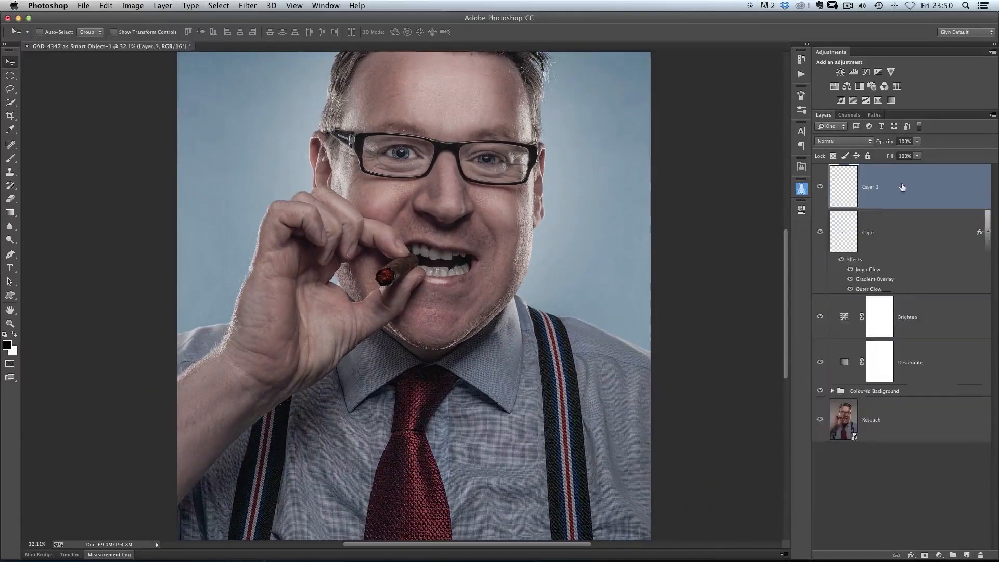
pyautogui.doubleClick(870, 188)
pyautogui.write('Smoke')
pyautogui.press('Return')
# Choose a 675 px wispy smoke brush from the brush presets for the Brush tool
pyautogui.press('b')
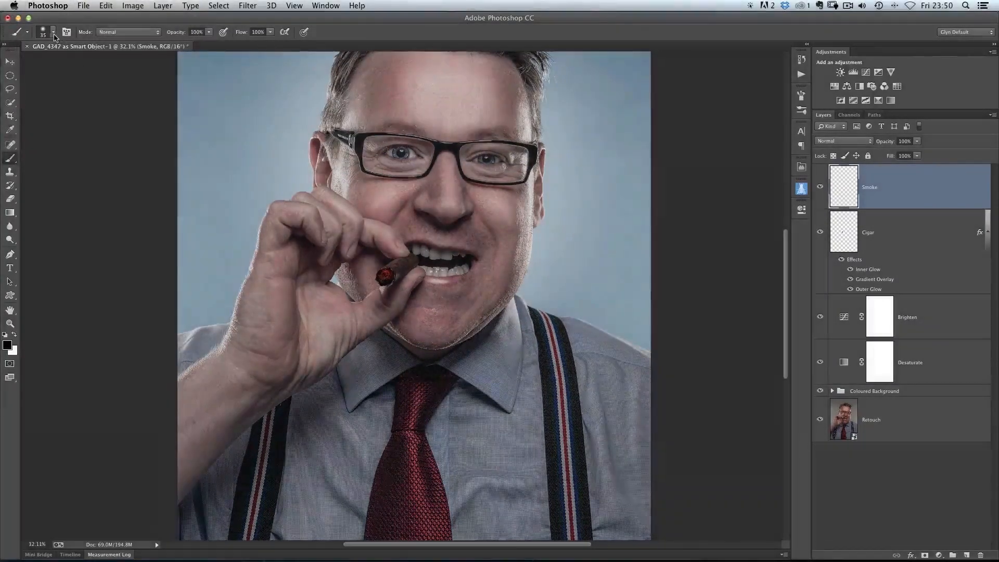
pyautogui.click(54, 33)
pyautogui.moveTo(189, 211)
pyautogui.mouseDown()
pyautogui.moveTo(189, 123)
pyautogui.moveTo(190, 208)
pyautogui.mouseUp()
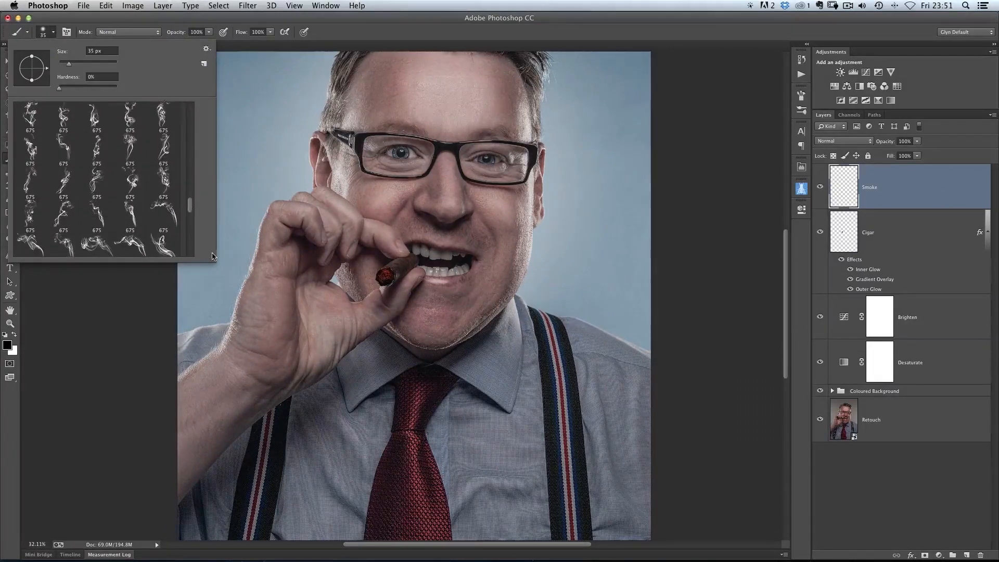
pyautogui.moveTo(212, 263); pyautogui.dragTo(305, 412)
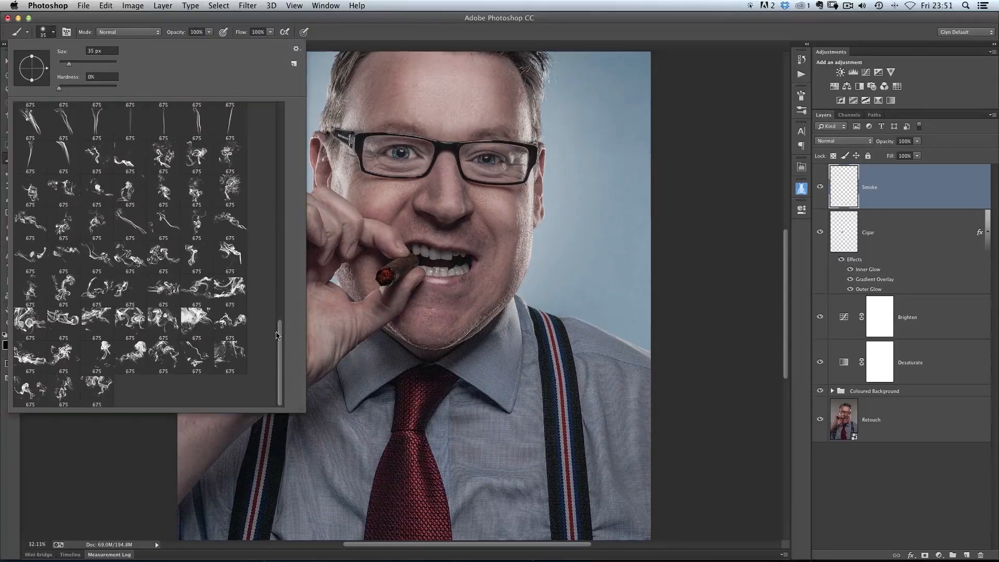
pyautogui.moveTo(281, 352); pyautogui.dragTo(277, 283)
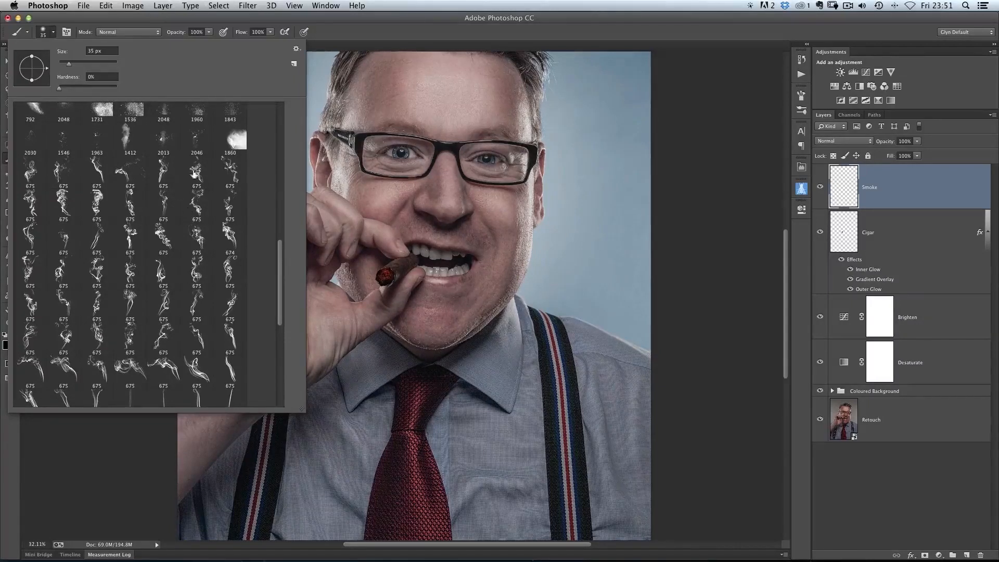
pyautogui.click(64, 171)
pyautogui.click(345, 29)
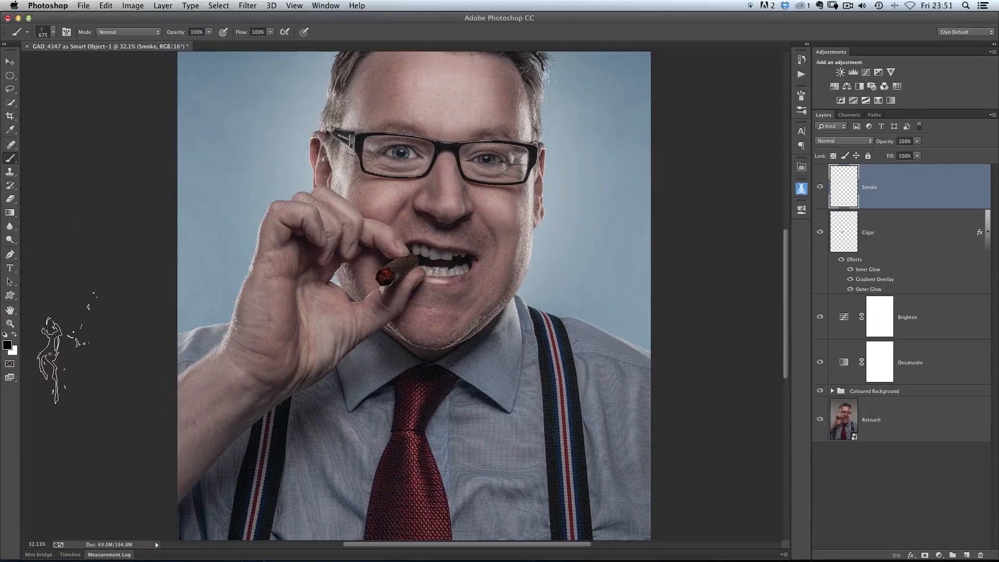
# Stamp white smoke rising from the cigar tip with the smoke brush enlarged to 800 px
pyautogui.press('x')
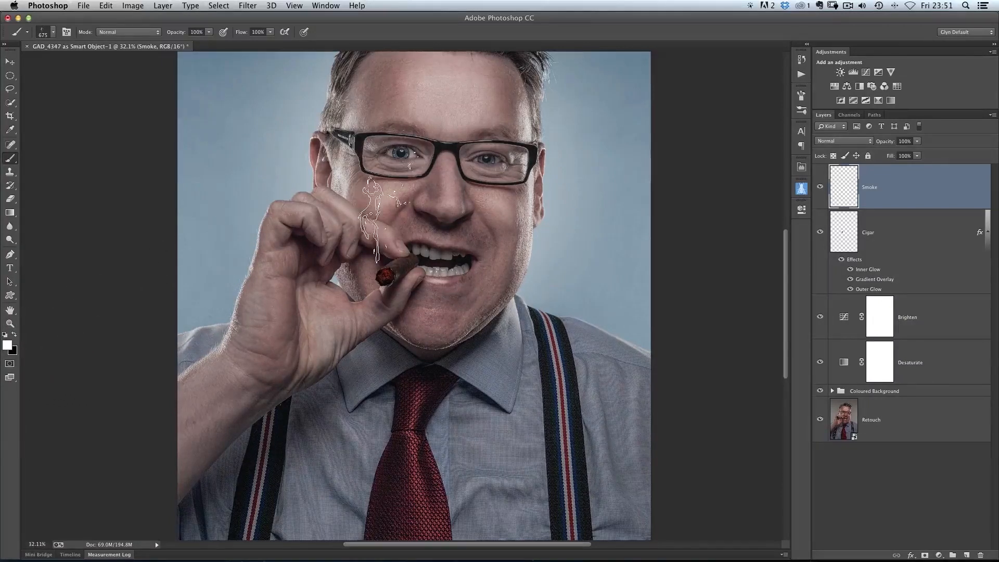
pyautogui.press(']')
pyautogui.press(']')
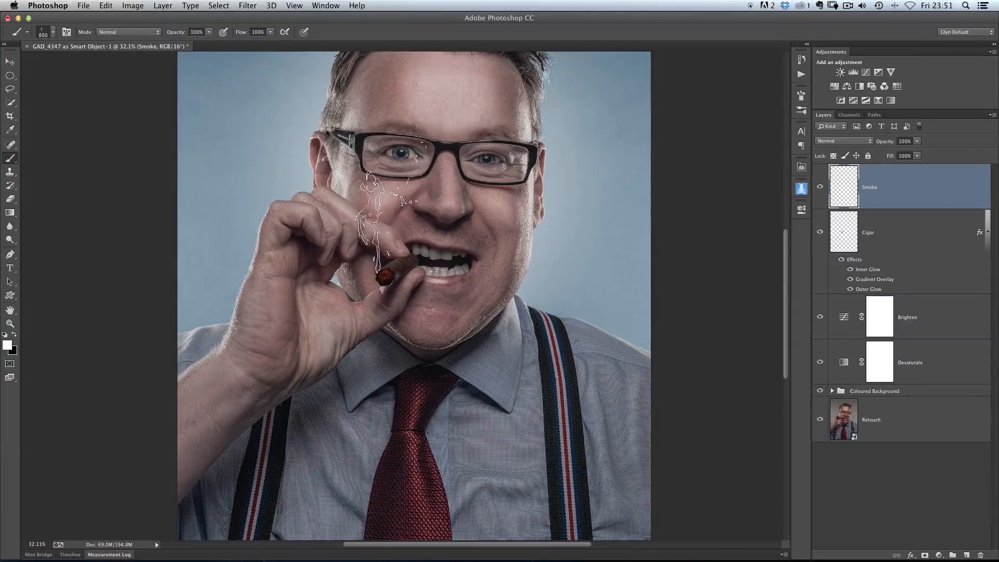
pyautogui.click(395, 208)
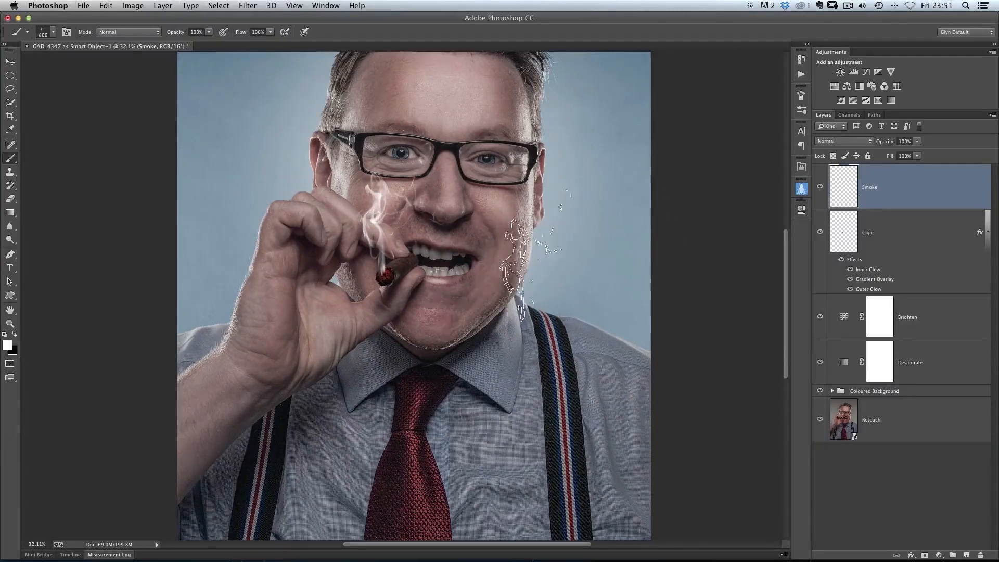
# Reduce the Smoke layer's opacity to 32%
pyautogui.press('v')
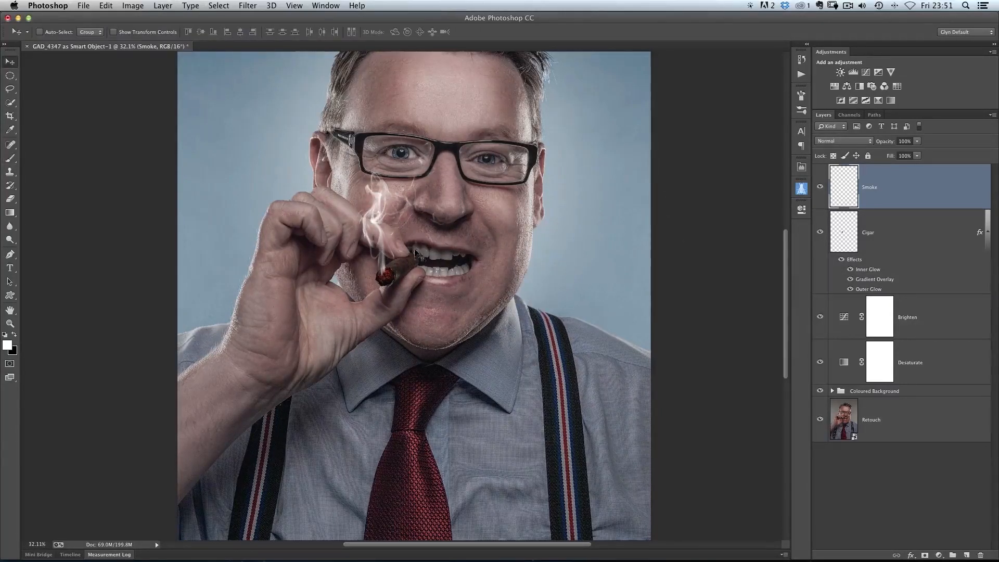
pyautogui.moveTo(381, 236); pyautogui.dragTo(381, 236)
pyautogui.moveTo(887, 144); pyautogui.dragTo(851, 136)
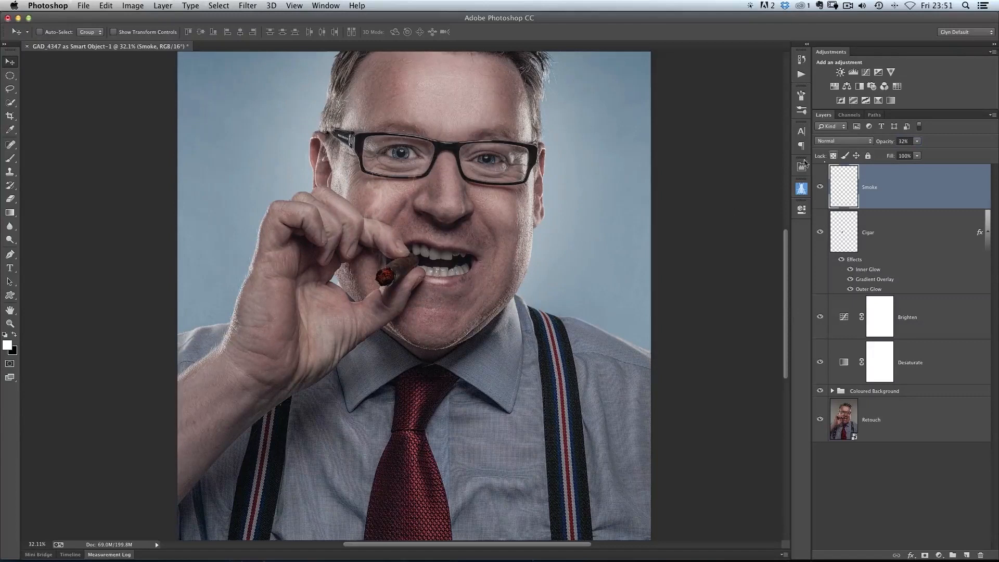
# Warp the smoke so it bends outward over the fingers with its base at the cigar tip
pyautogui.click(106, 6)
pyautogui.moveTo(182, 239)
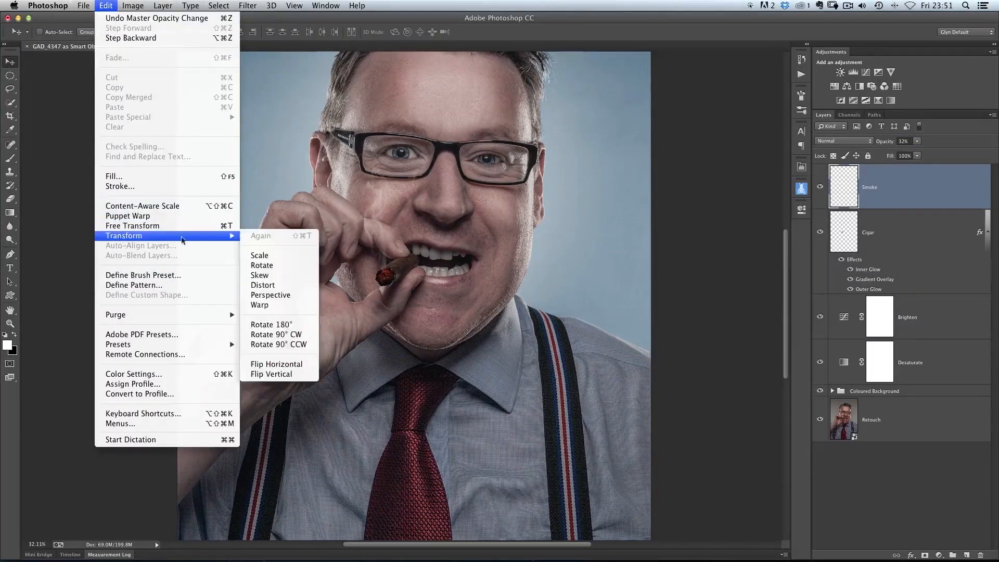
pyautogui.click(259, 305)
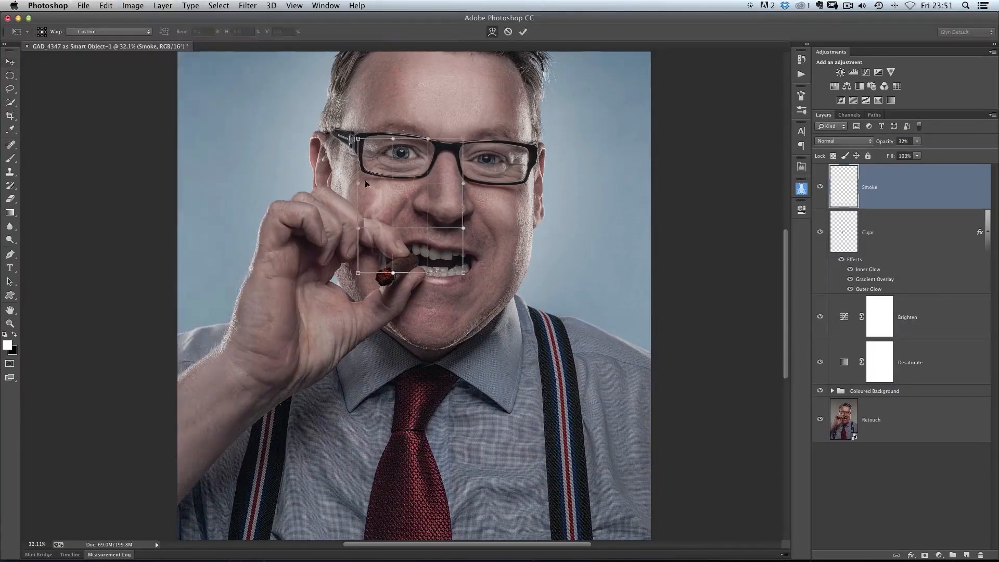
pyautogui.moveTo(363, 154); pyautogui.dragTo(353, 154)
pyautogui.moveTo(369, 204); pyautogui.dragTo(338, 229)
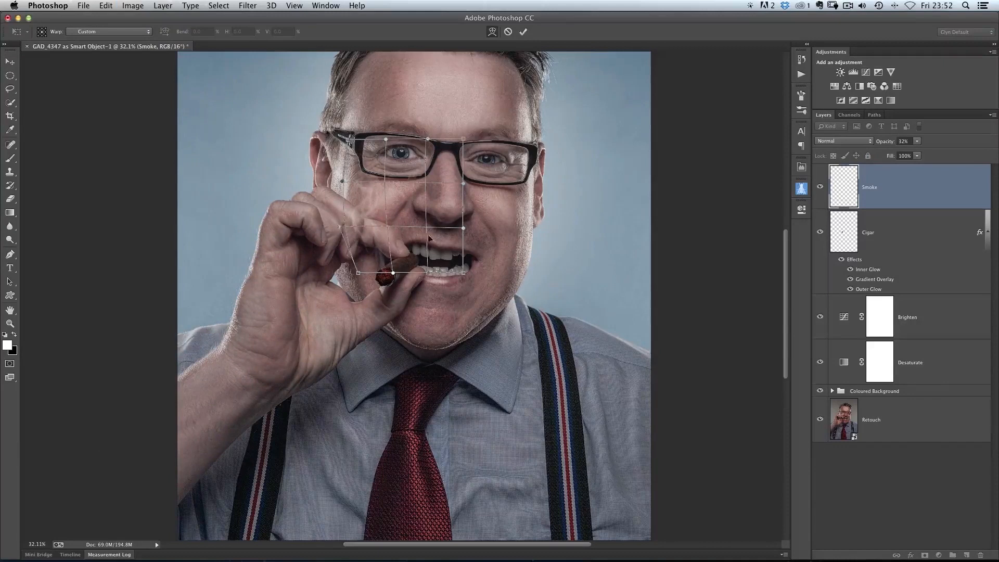
pyautogui.moveTo(393, 275); pyautogui.dragTo(395, 278)
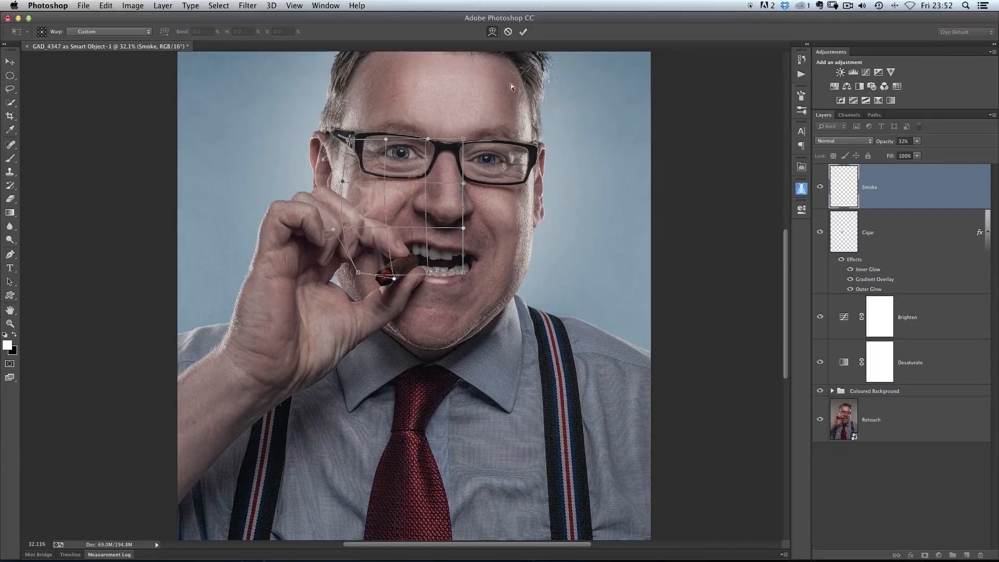
pyautogui.click(525, 33)
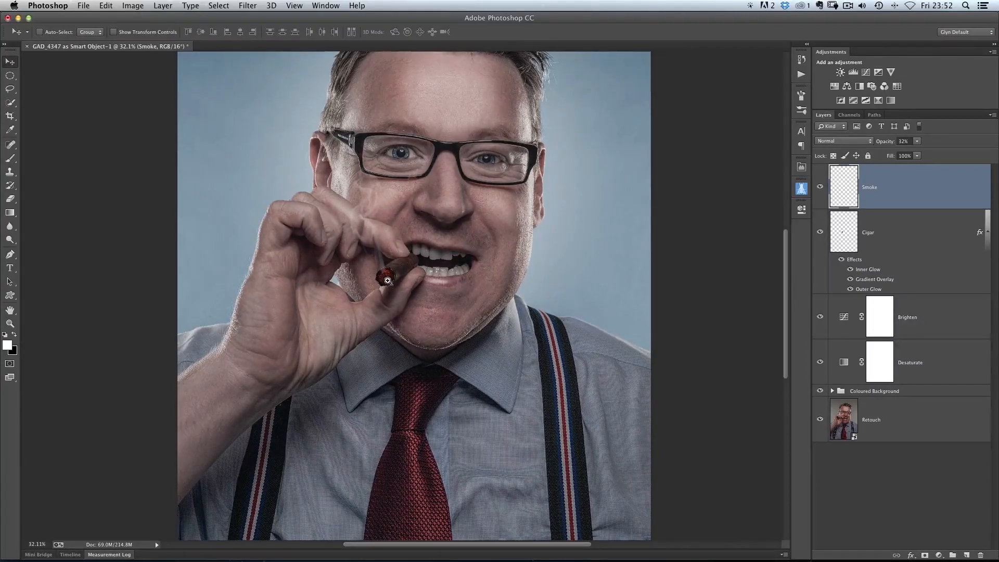
# Add a layer mask to the Smoke layer and choose a soft round brush for the Brush tool
pyautogui.scroll(5, 387, 278)
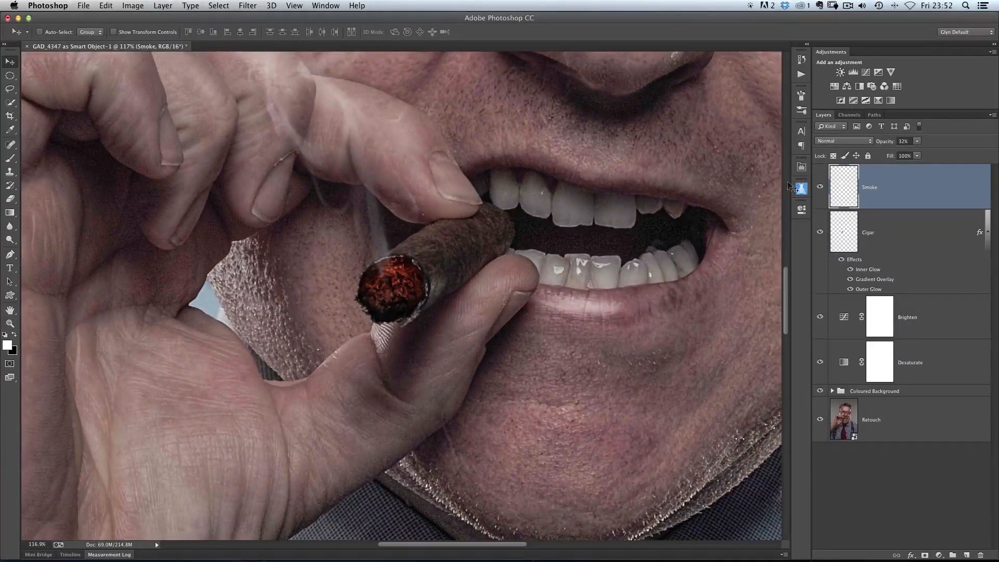
pyautogui.click(925, 555)
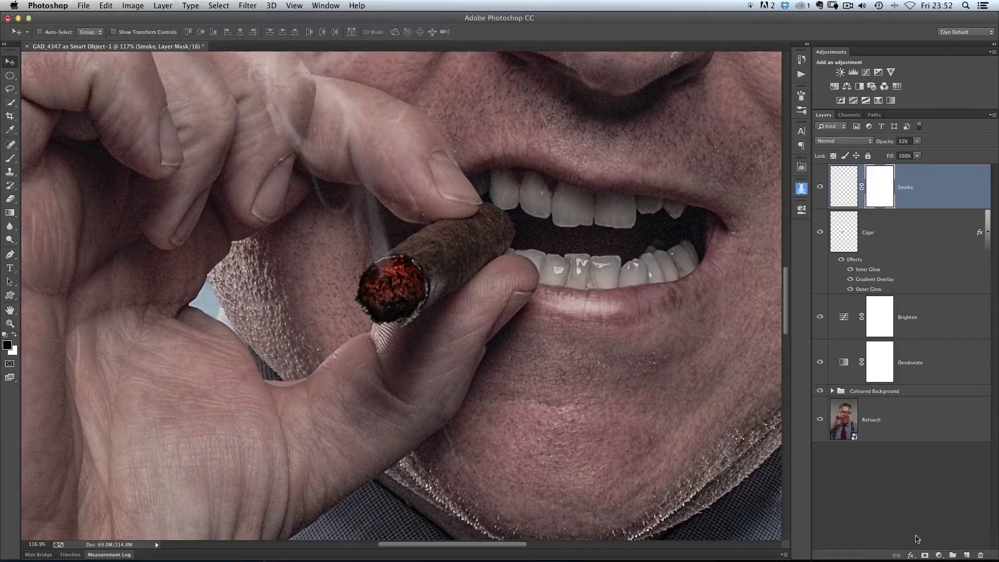
pyautogui.press('b')
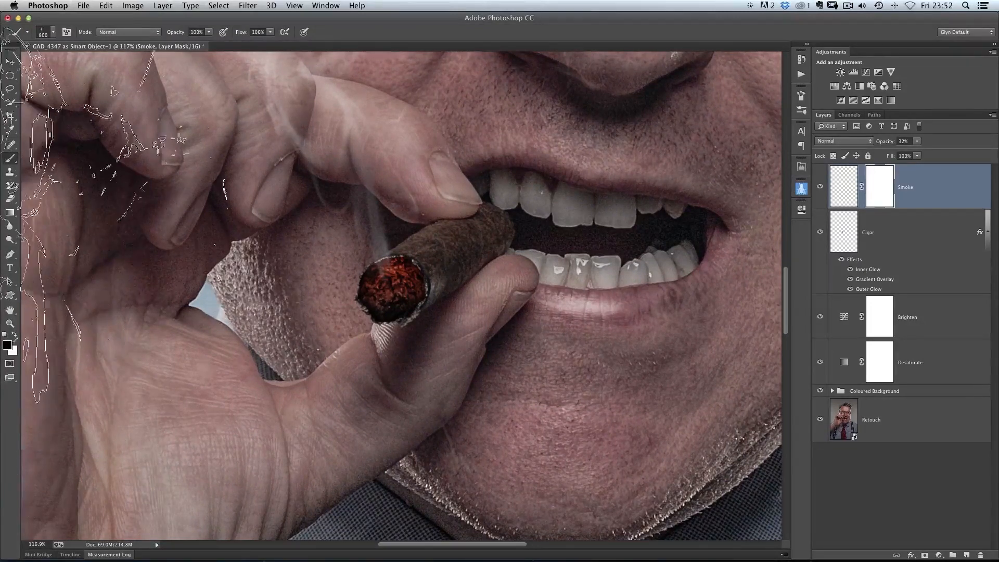
pyautogui.click(54, 33)
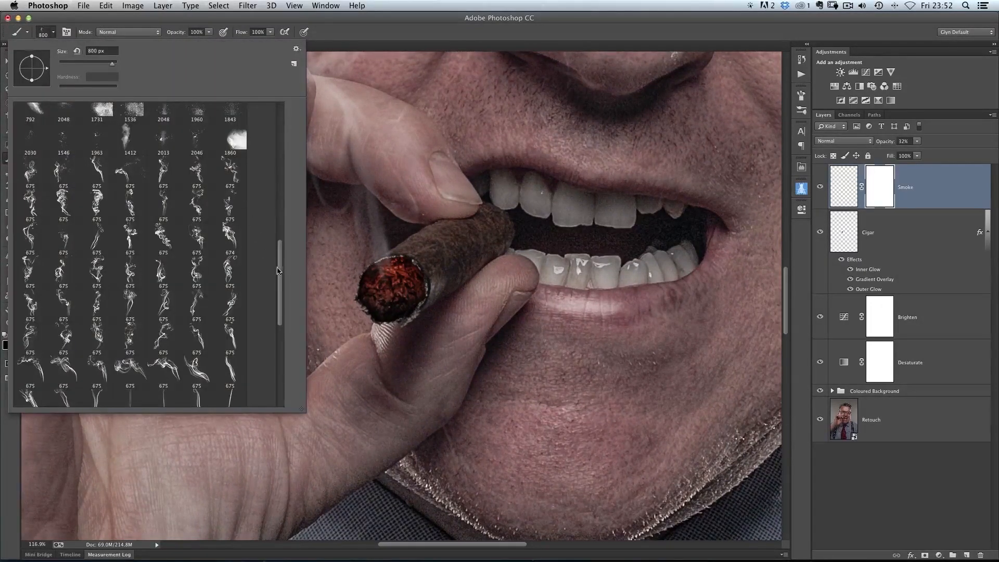
pyautogui.scroll(15, 96, 120)
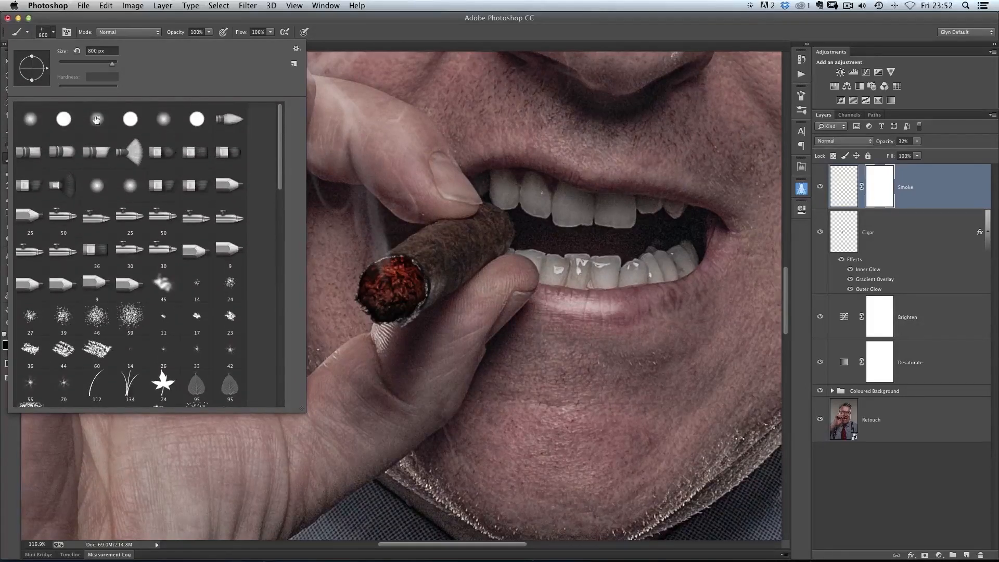
pyautogui.click(96, 120)
pyautogui.click(360, 28)
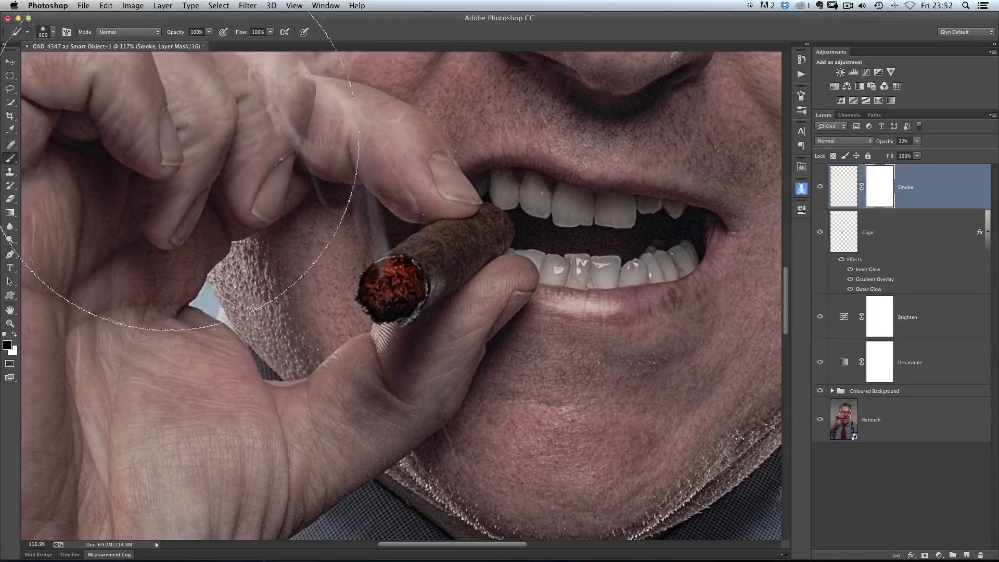
# Paint black on the Smoke mask over the cigar's glowing tip with a 100 px brush at 50% opacity
pyautogui.press('[')
pyautogui.press('[')
pyautogui.press('[')
pyautogui.press('[')
pyautogui.press('[')
pyautogui.press('[')
pyautogui.press('[')
pyautogui.press('[')
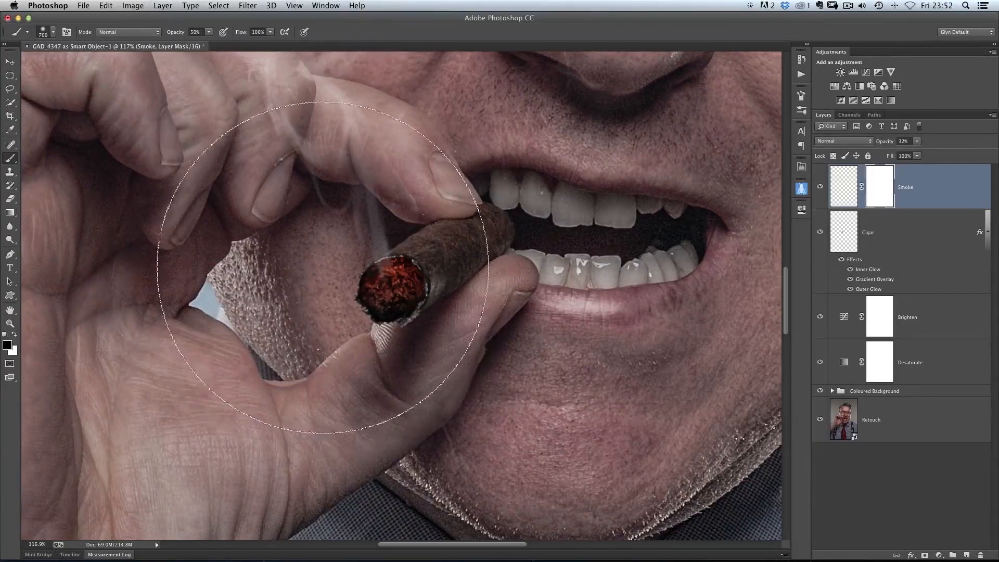
pyautogui.press('5')
pyautogui.press('[')
pyautogui.press('[')
pyautogui.press('[')
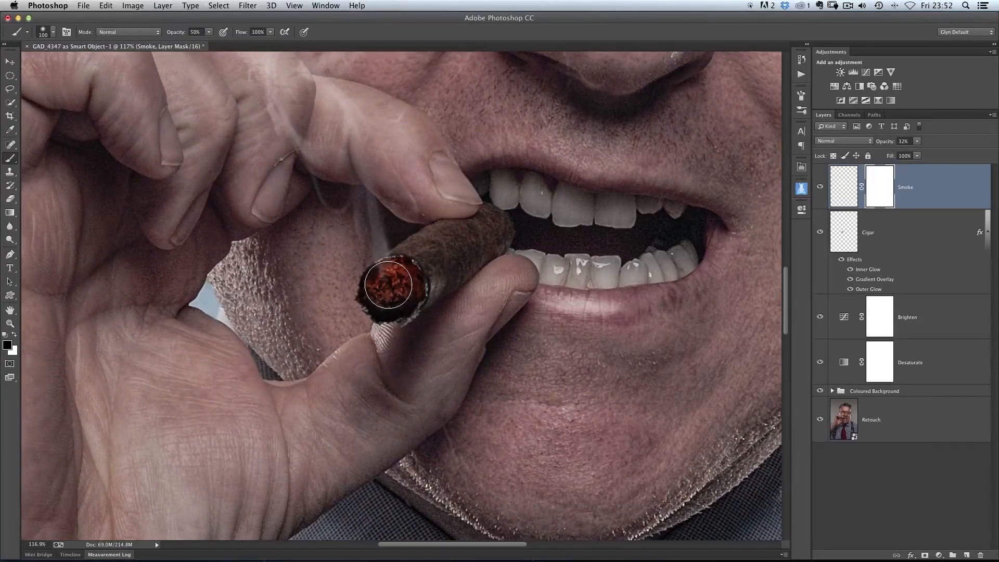
pyautogui.moveTo(389, 292); pyautogui.dragTo(395, 288)
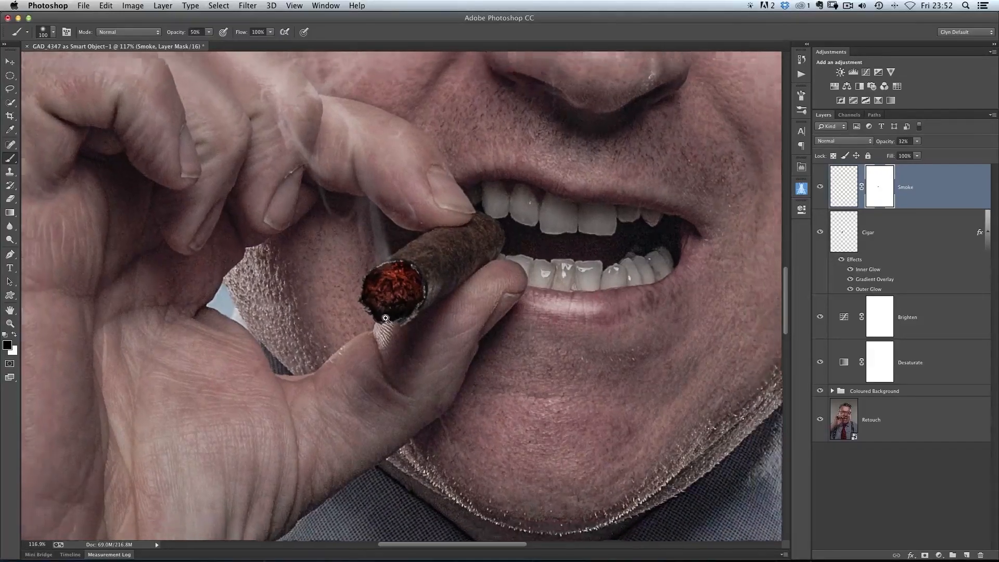
# Group the Smoke and Cigar layers into a new group named Cigar
pyautogui.scroll(-1, 385, 317)
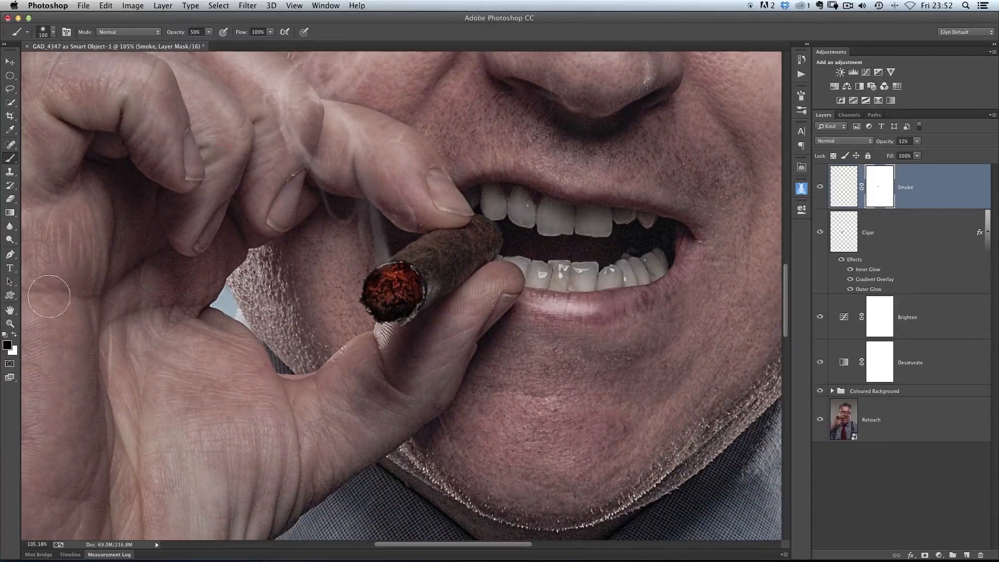
pyautogui.doubleClick(10, 310)
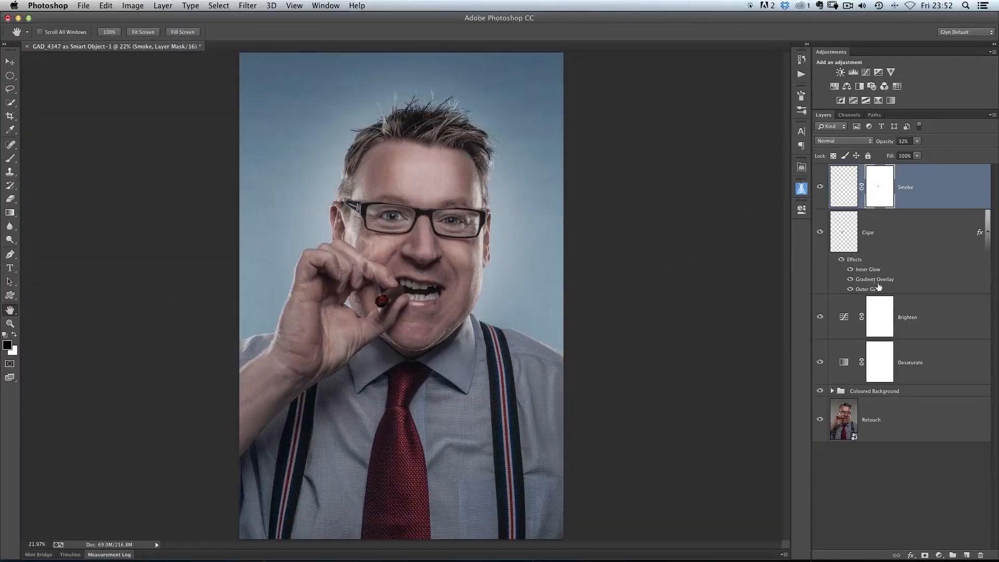
pyautogui.click(988, 234)
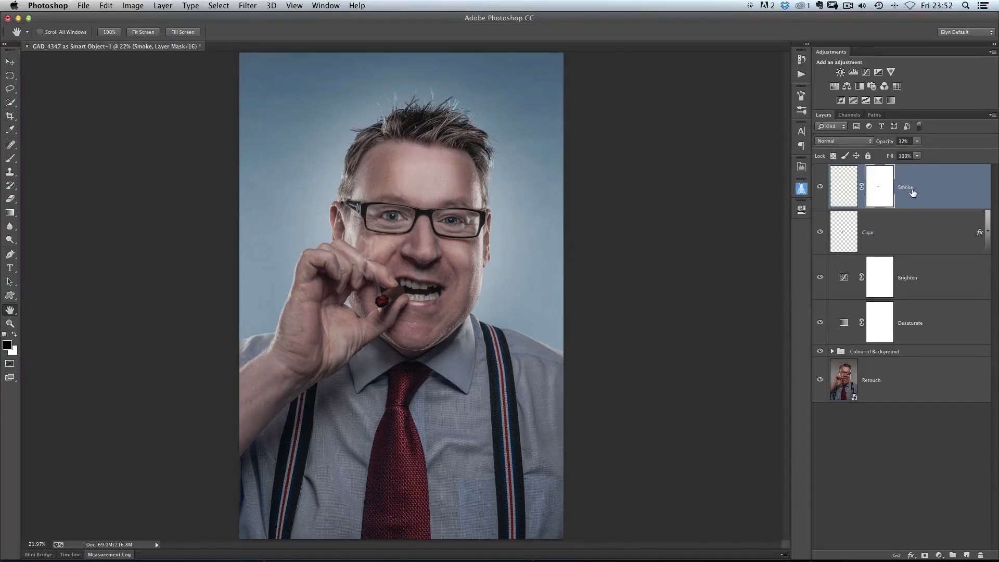
pyautogui.keyDown('shift'); pyautogui.click(919, 235); pyautogui.keyUp('shift')
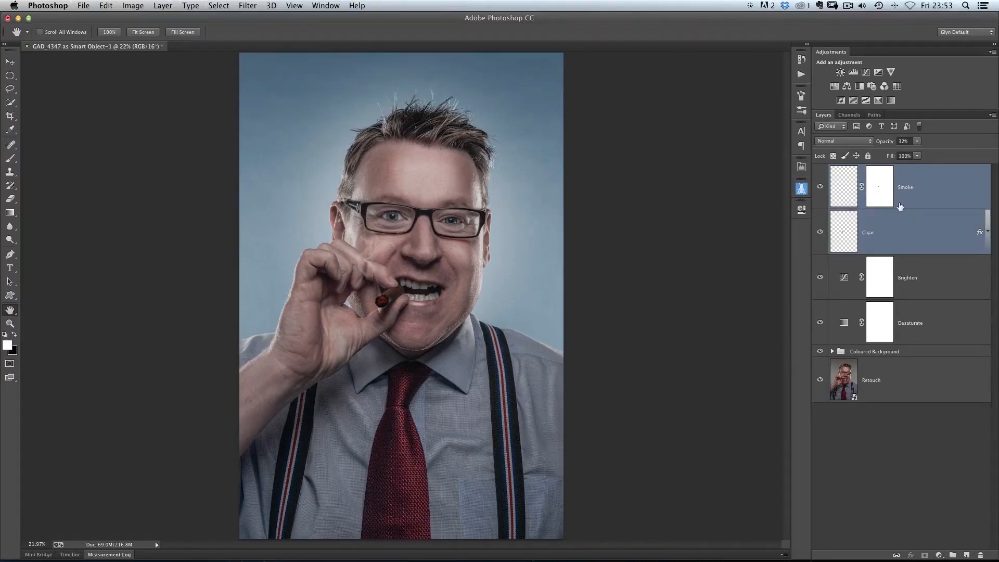
pyautogui.click(993, 117)
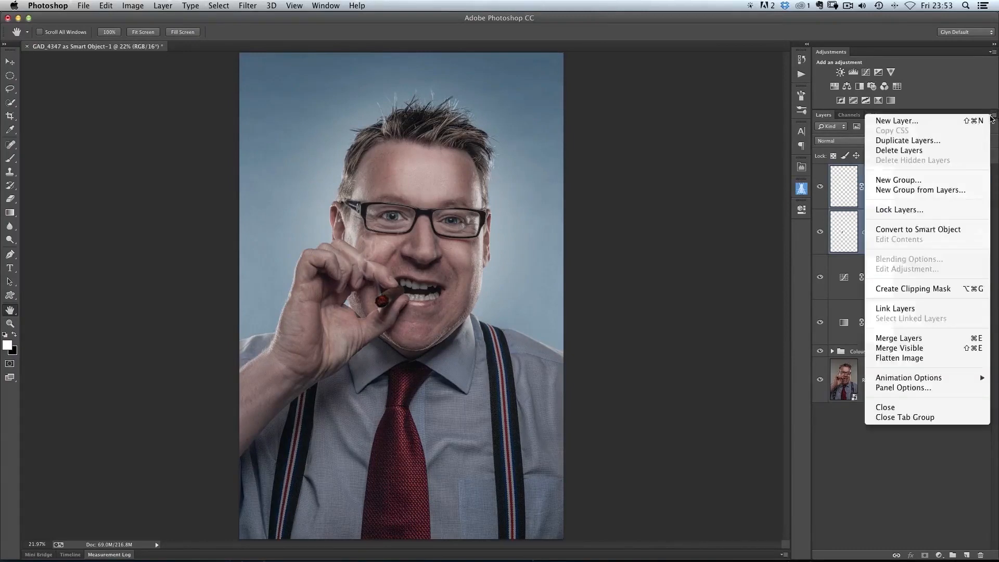
pyautogui.click(898, 190)
pyautogui.write('Cigar')
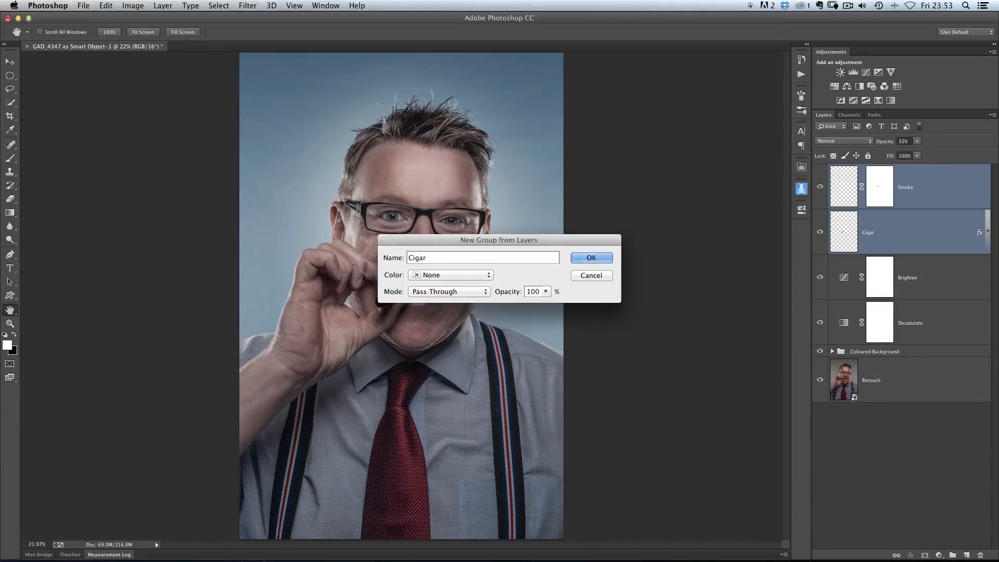
pyautogui.press('Return')
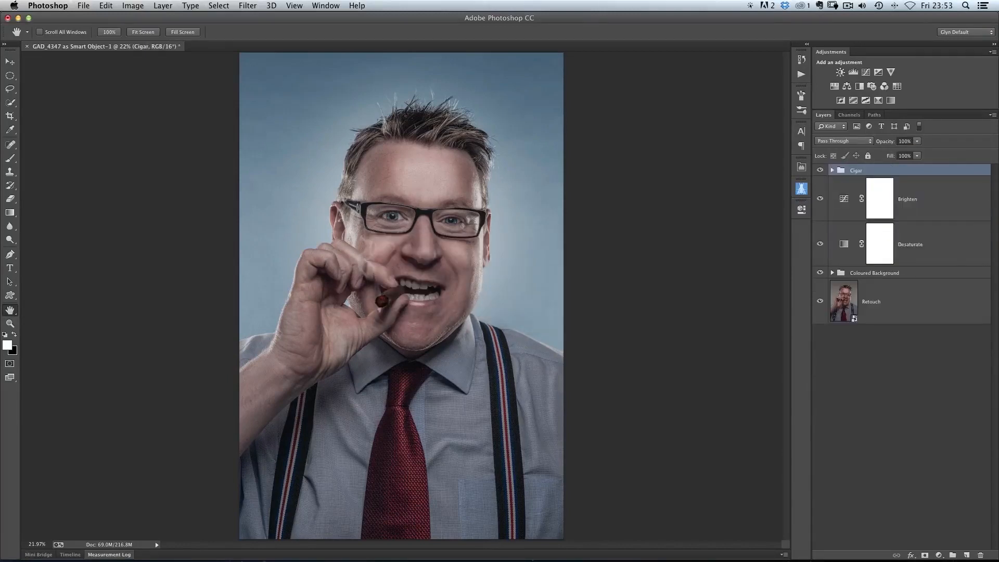
# Compare the portrait with the Cigar group hidden and shown, and inspect the cigar and smoke up close
pyautogui.click(820, 170)
pyautogui.click(821, 170)
pyautogui.click(820, 171)
pyautogui.click(820, 171)
pyautogui.moveTo(376, 299); pyautogui.dragTo(428, 349)
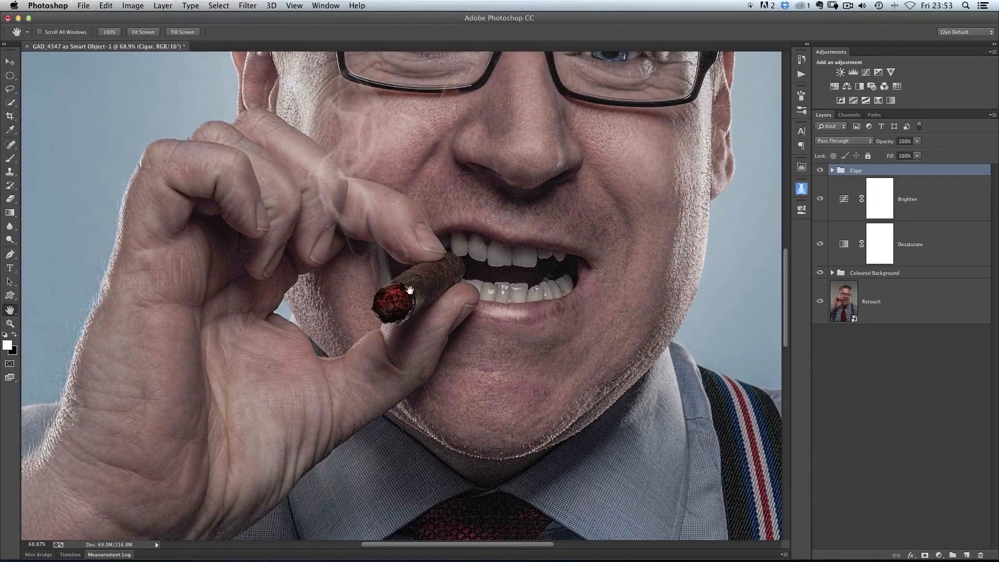
pyautogui.press('super+0')
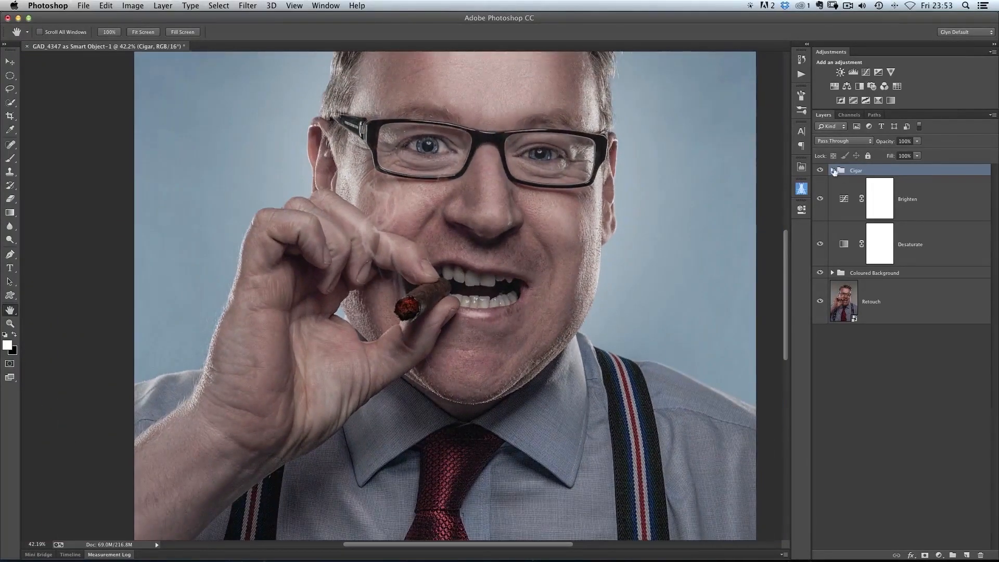
# Lower the opacity of the Cigar layer inside the Cigar group to 71% and collapse the group
pyautogui.click(832, 170)
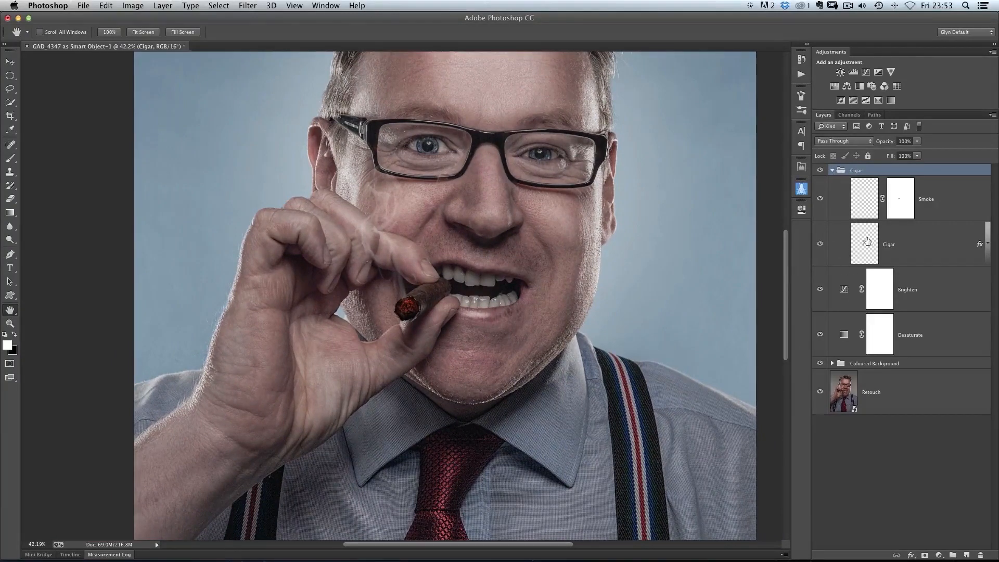
pyautogui.click(868, 242)
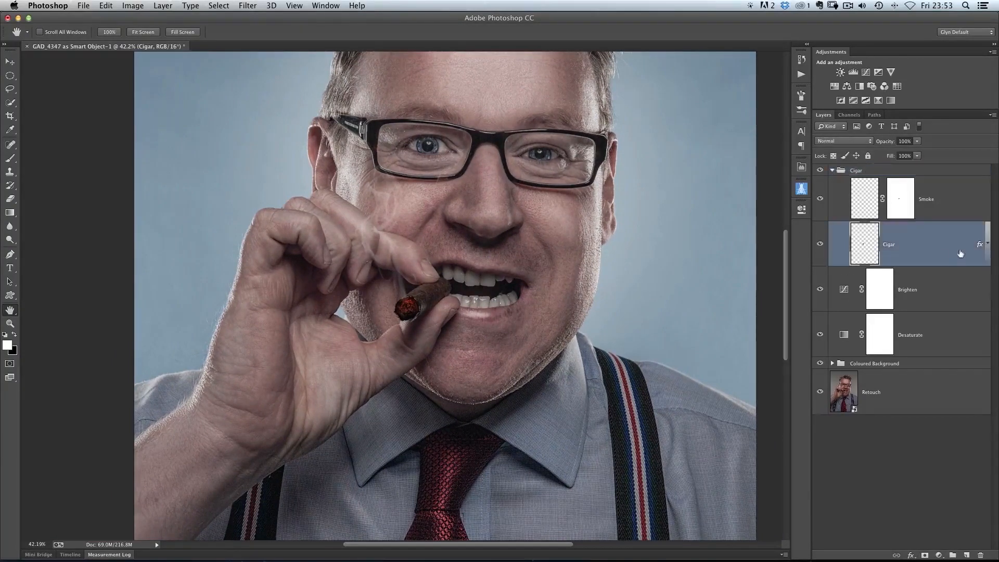
pyautogui.click(987, 245)
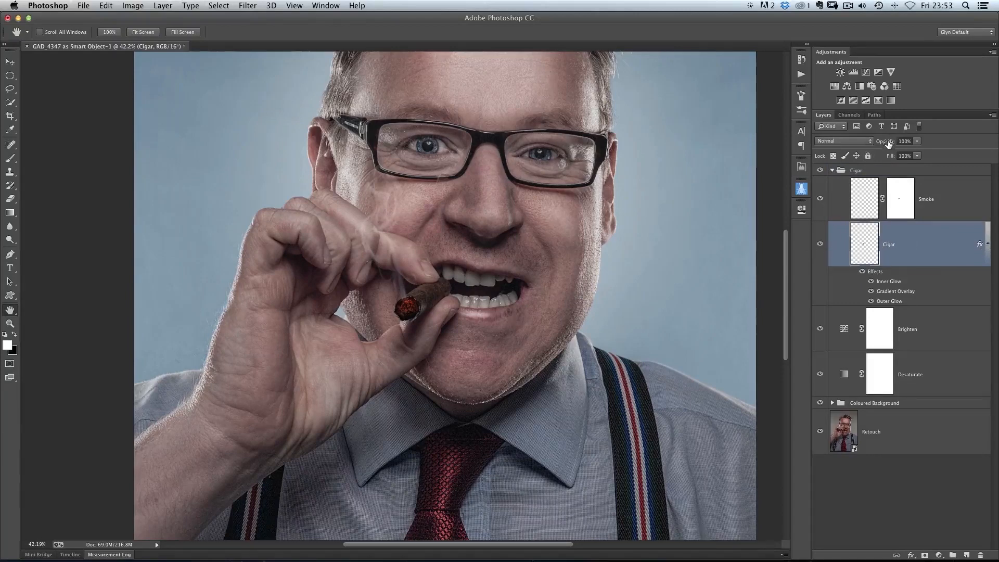
pyautogui.moveTo(888, 144); pyautogui.dragTo(870, 141)
pyautogui.moveTo(873, 141); pyautogui.dragTo(871, 141)
pyautogui.scroll(-2, 438, 347)
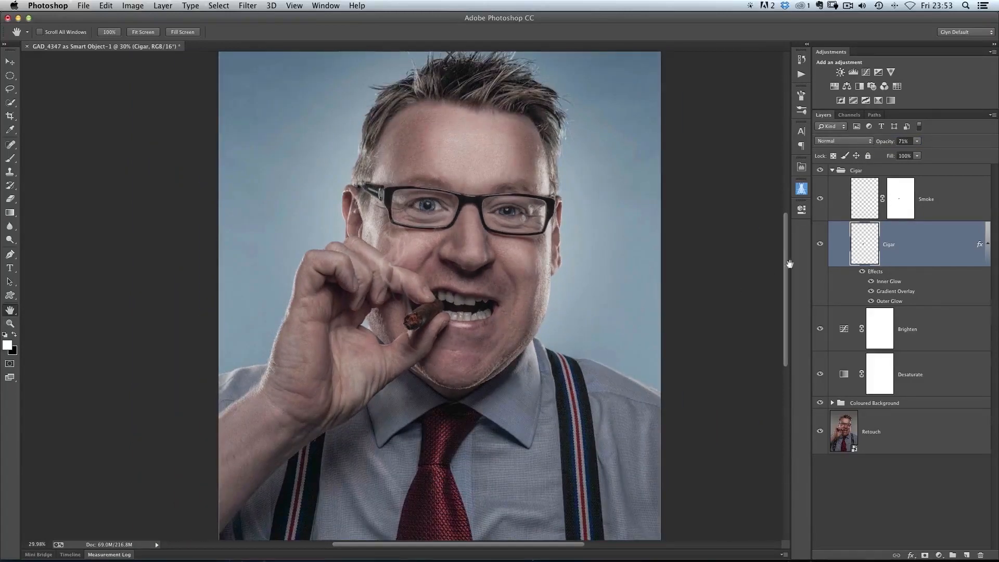
pyautogui.click(989, 245)
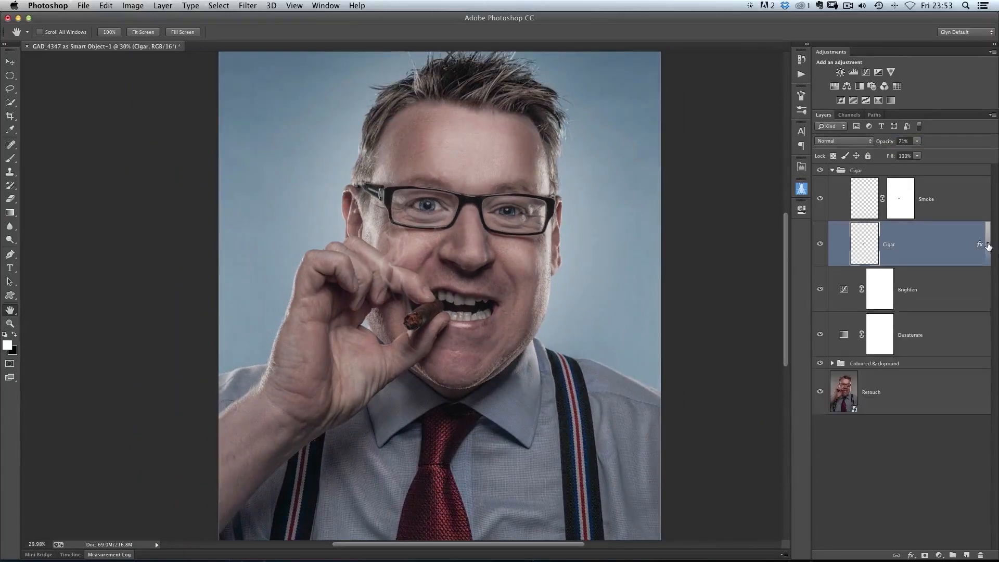
pyautogui.click(832, 172)
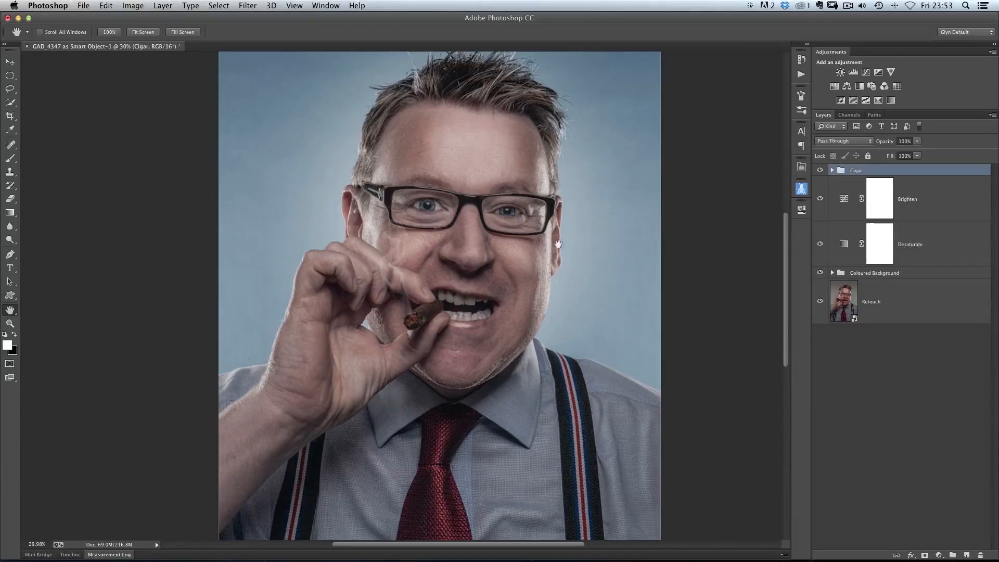
pyautogui.scroll(-3, 487, 256)
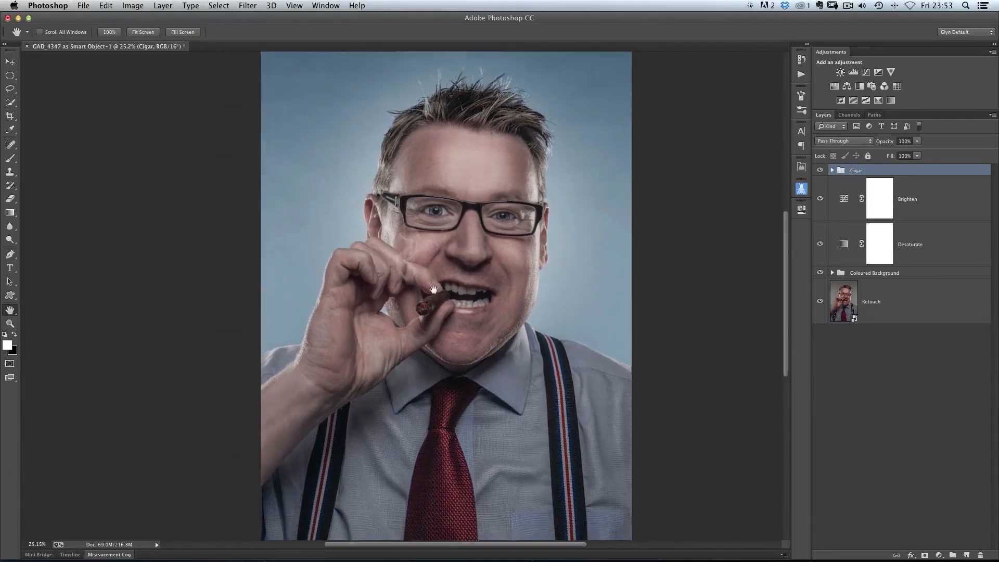
pyautogui.scroll(-2, 434, 289)
pyautogui.scroll(1, 465, 325)
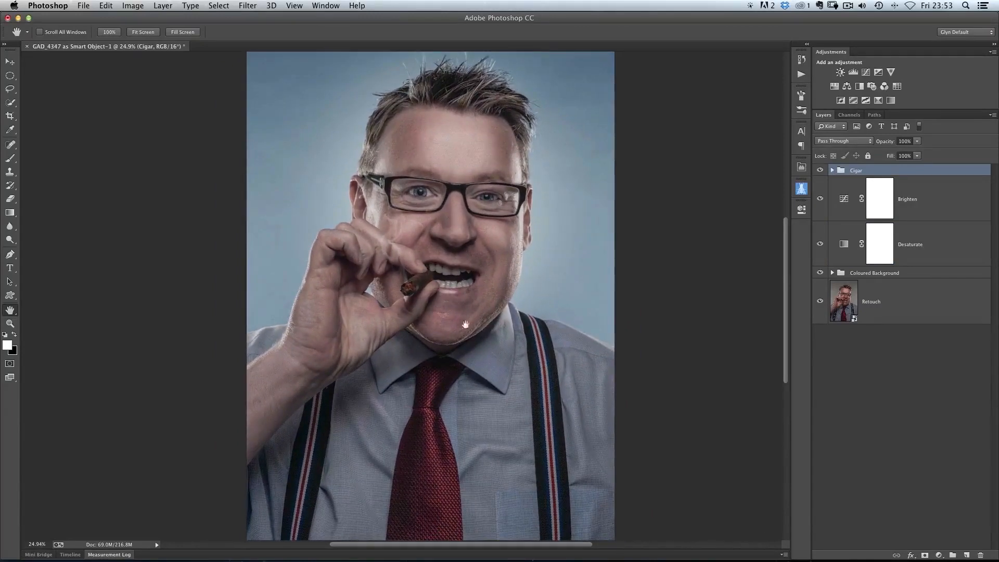